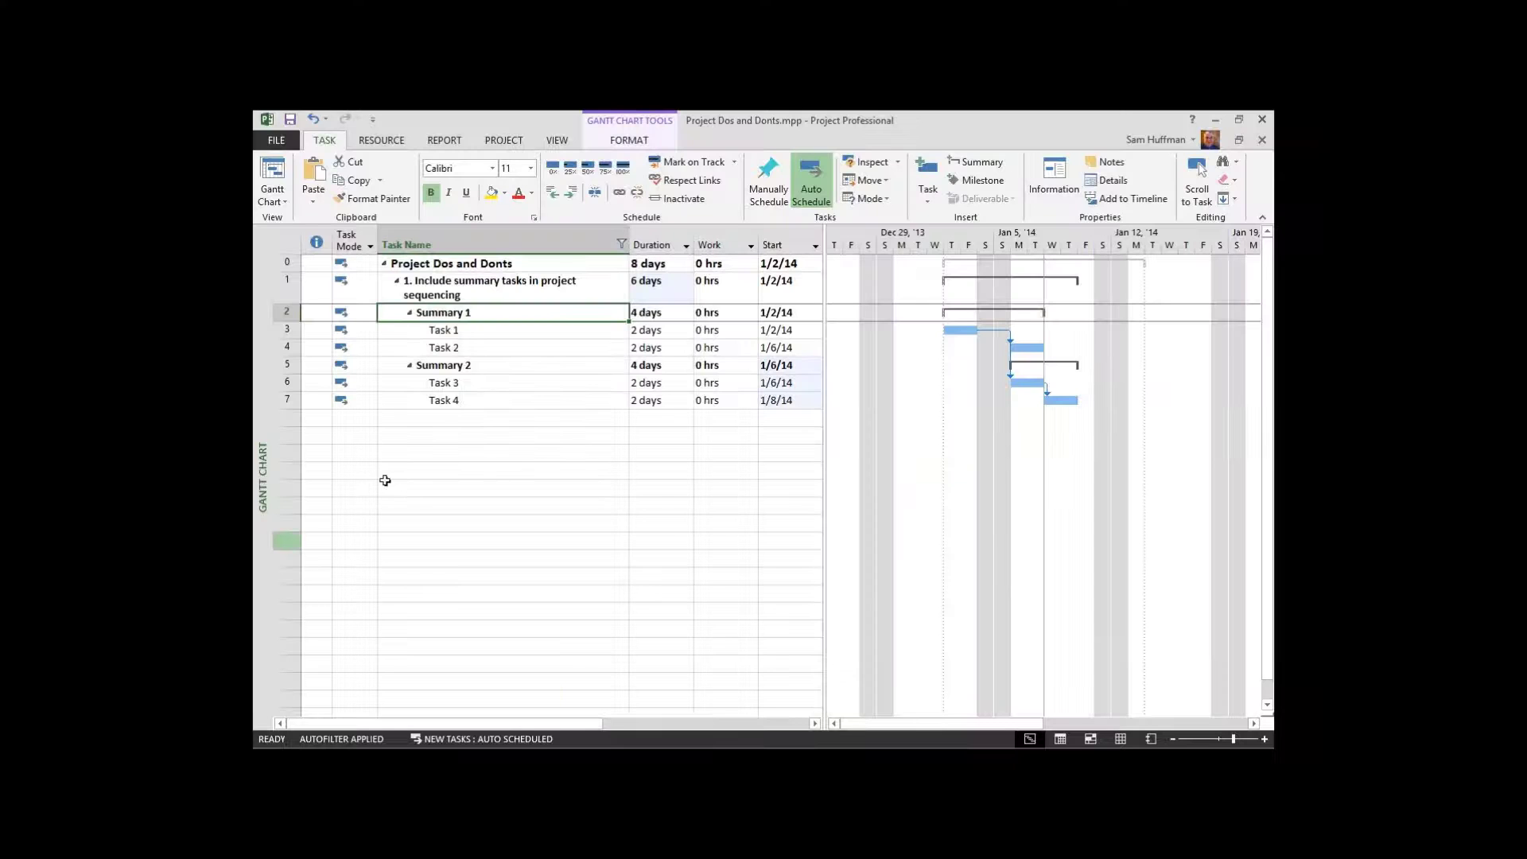
# Filter Task Name to show only '2. Assign resources to summary tasks', leaving Task 5 and Task 6.
pyautogui.click(622, 246)
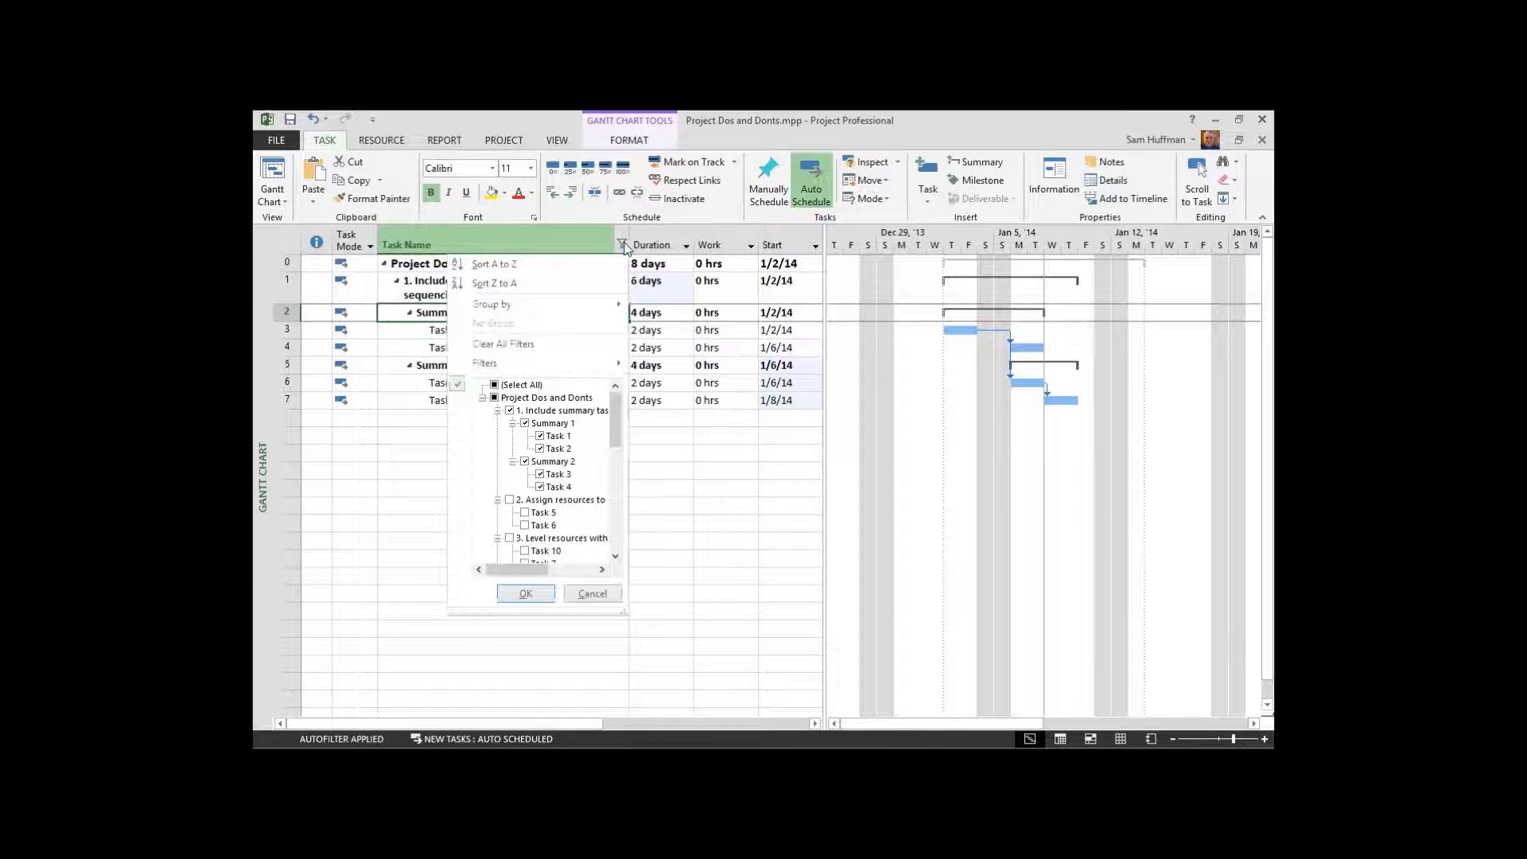
pyautogui.click(513, 412)
pyautogui.click(510, 411)
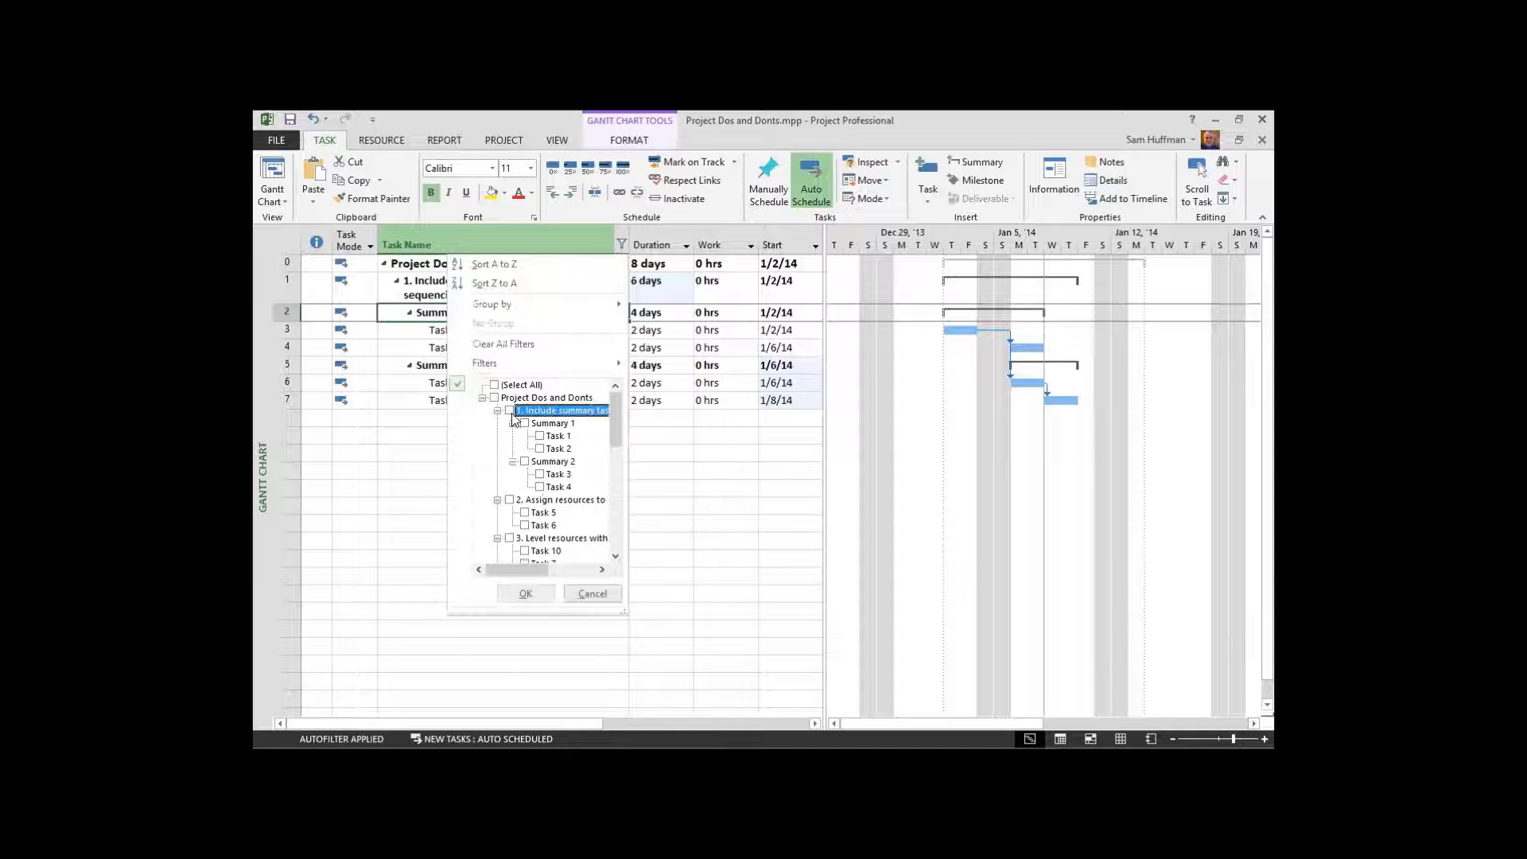
pyautogui.click(510, 500)
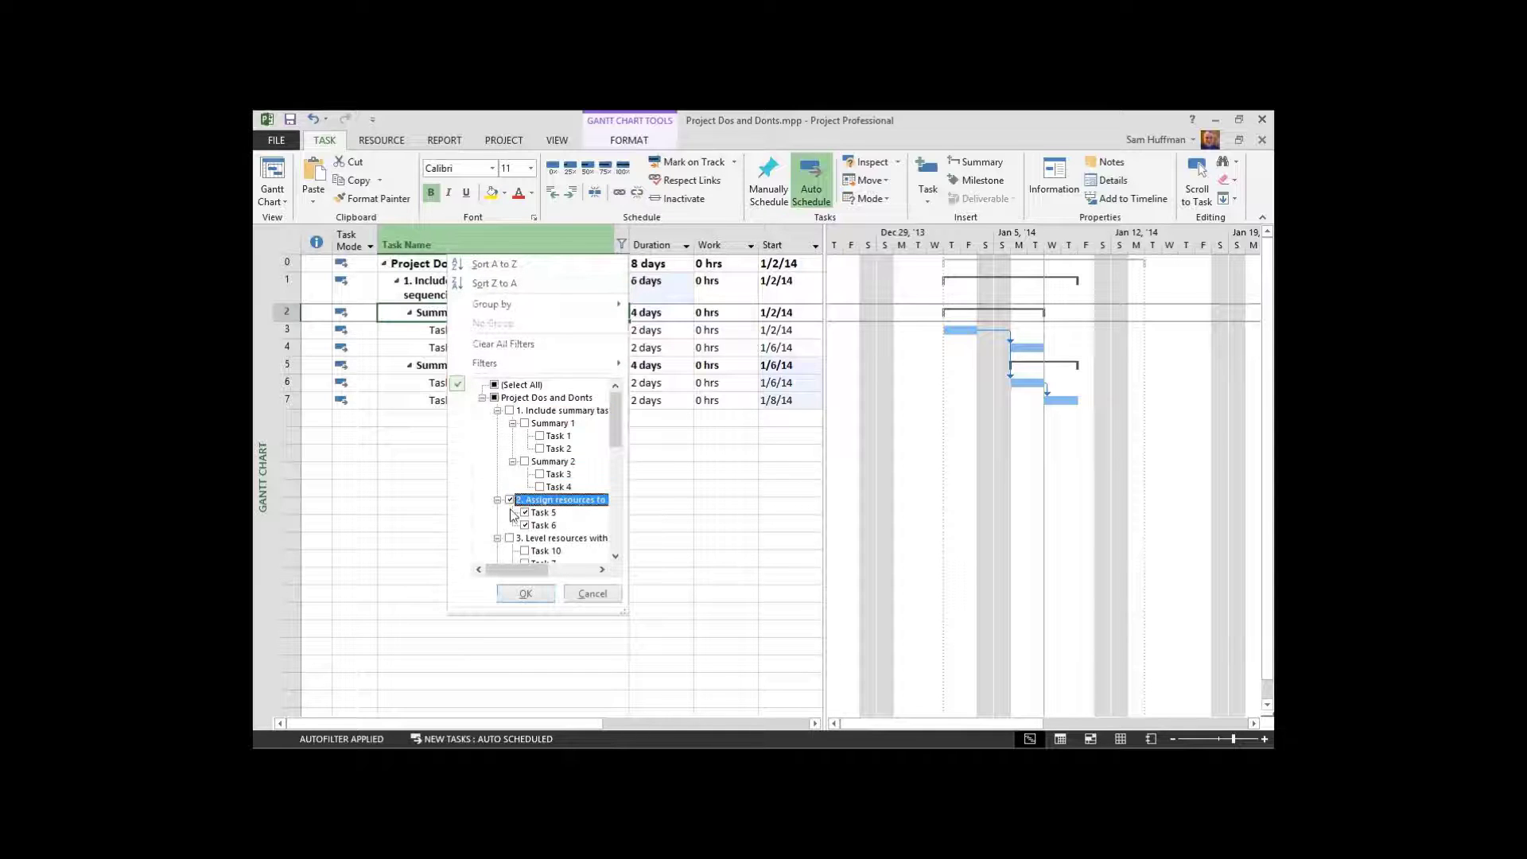
pyautogui.click(526, 595)
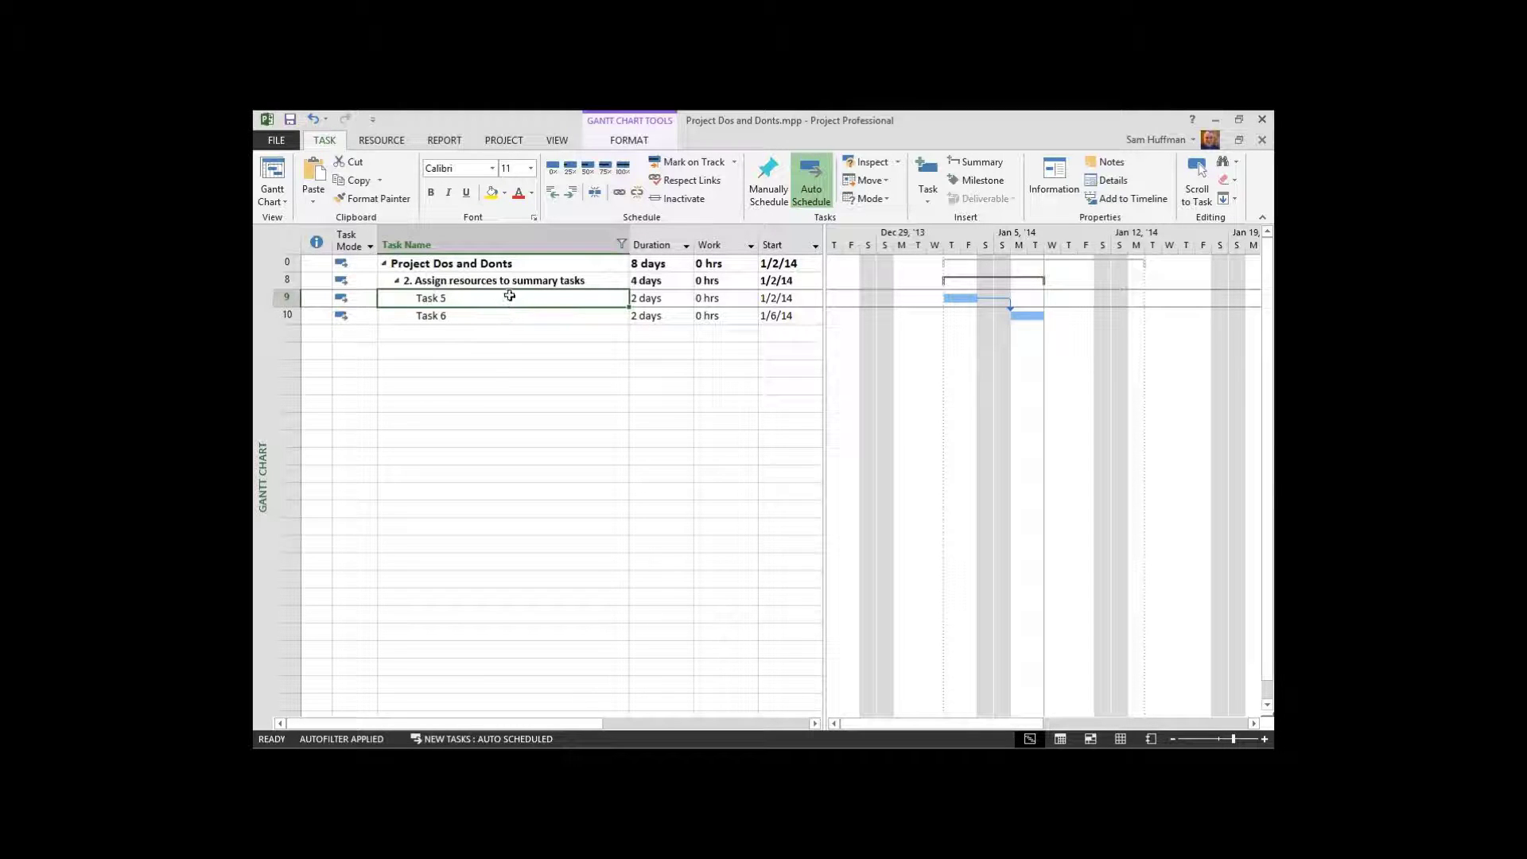
# Assign one resource to both Task 5 and Task 6 so each gets 16 hrs of work.
pyautogui.moveTo(509, 300); pyautogui.dragTo(505, 314)
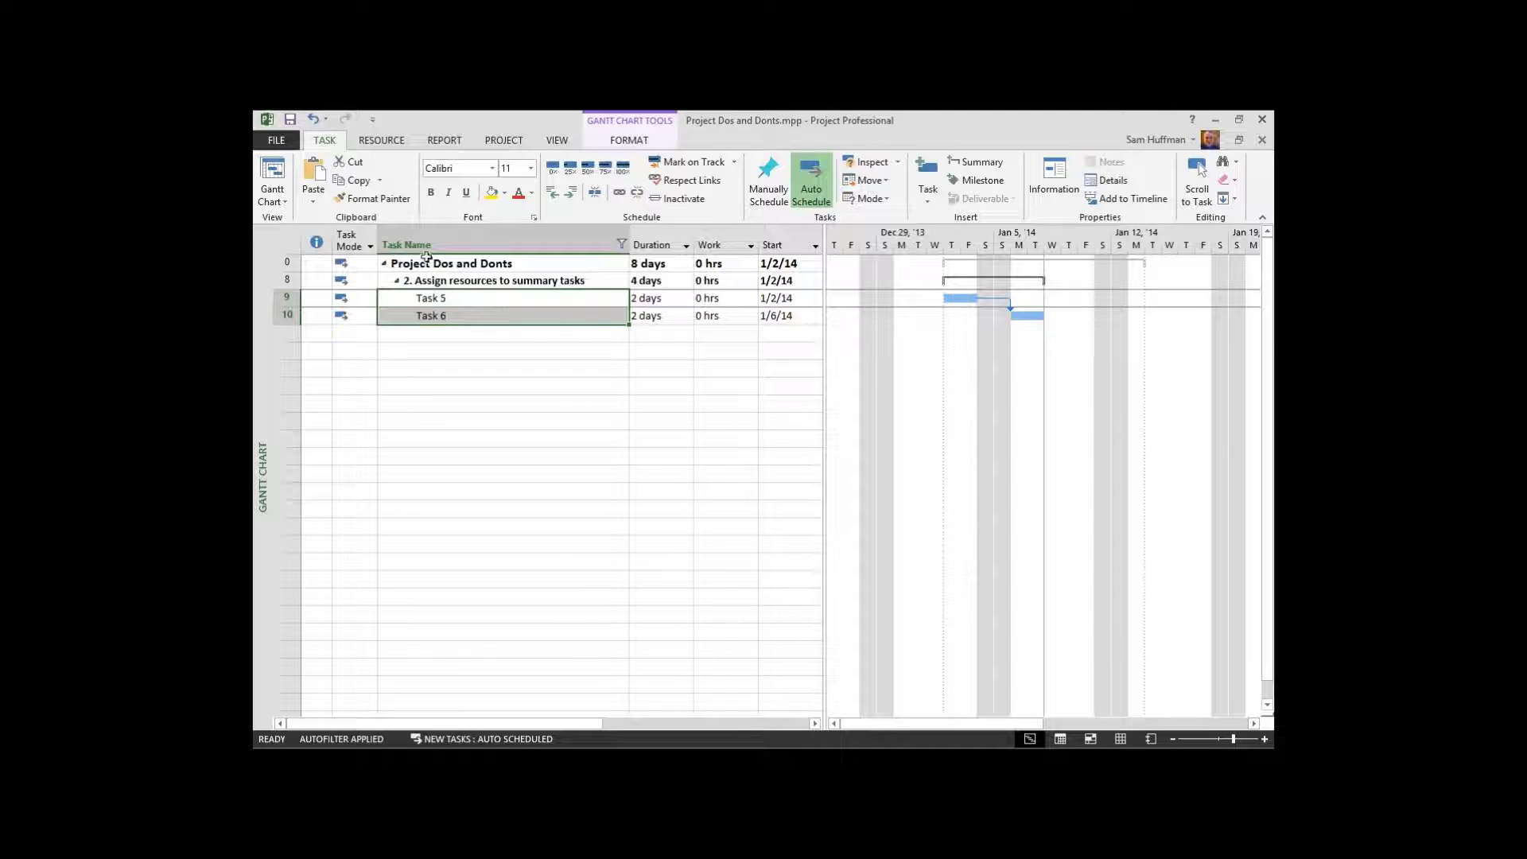
pyautogui.click(371, 142)
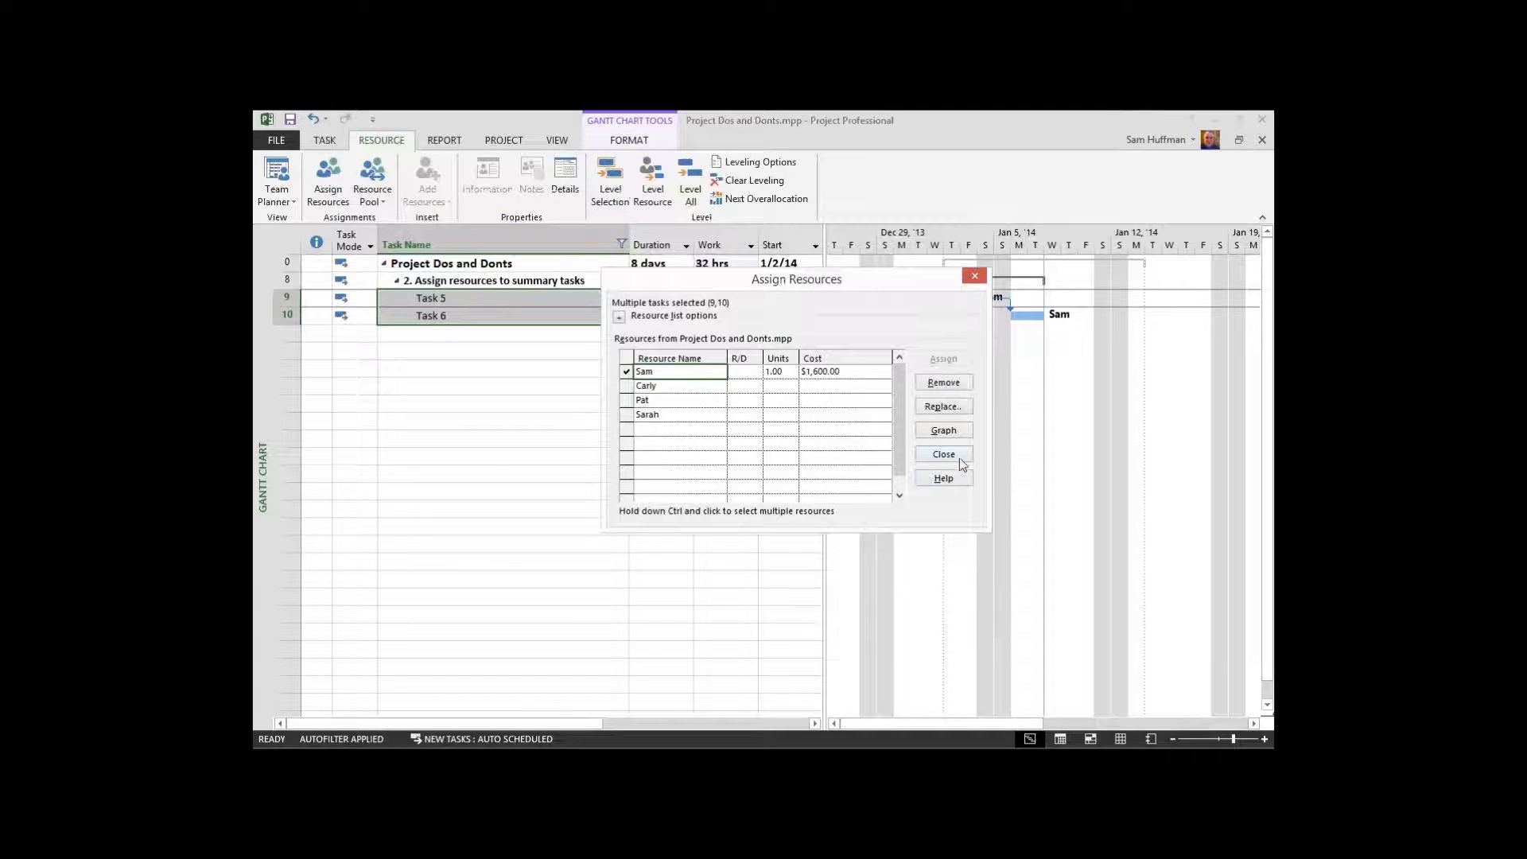
pyautogui.click(947, 455)
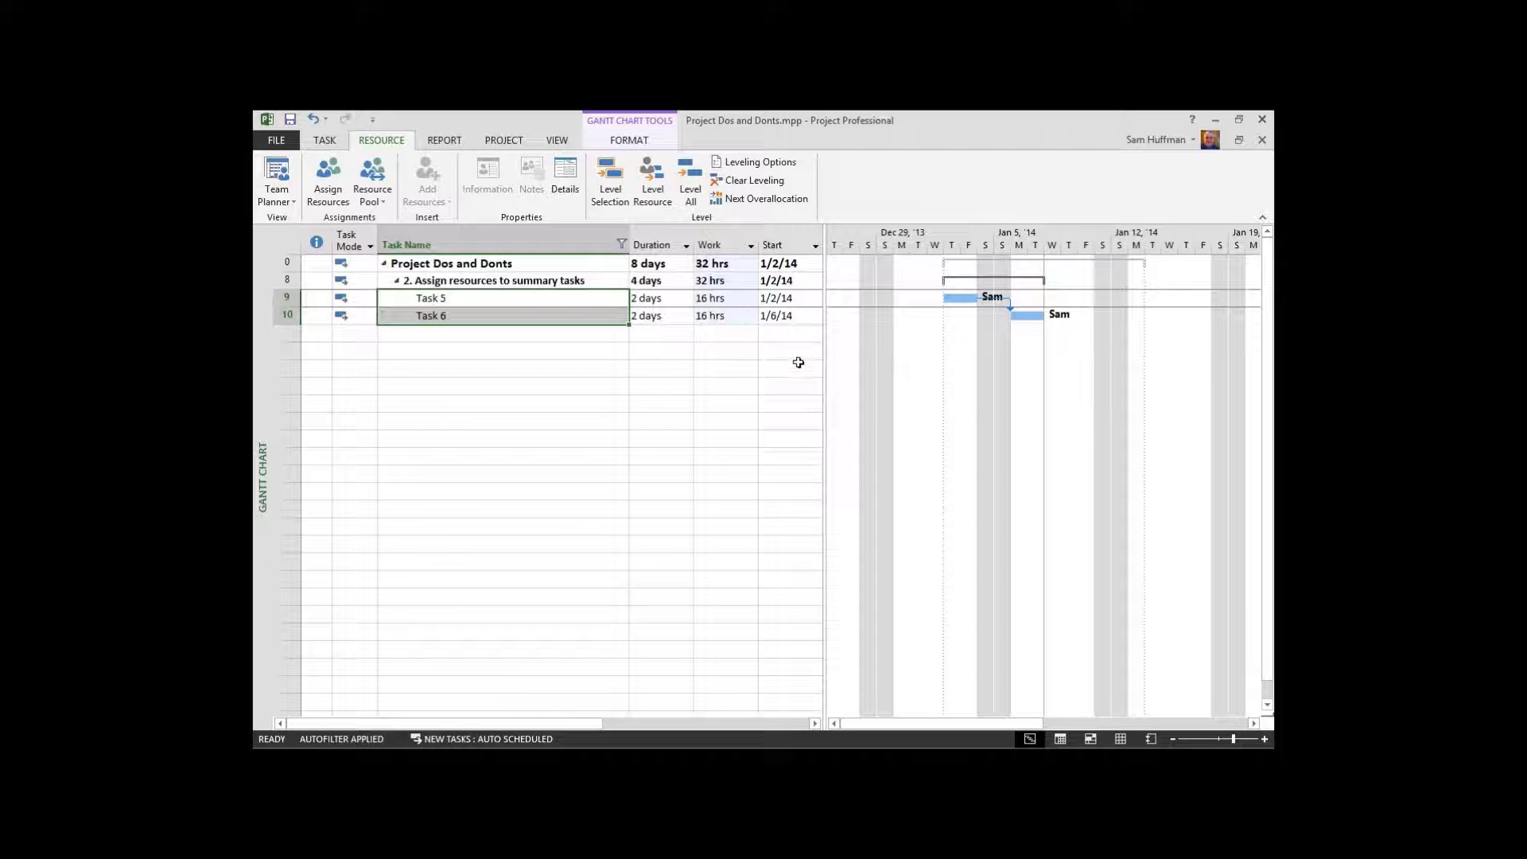
pyautogui.click(739, 319)
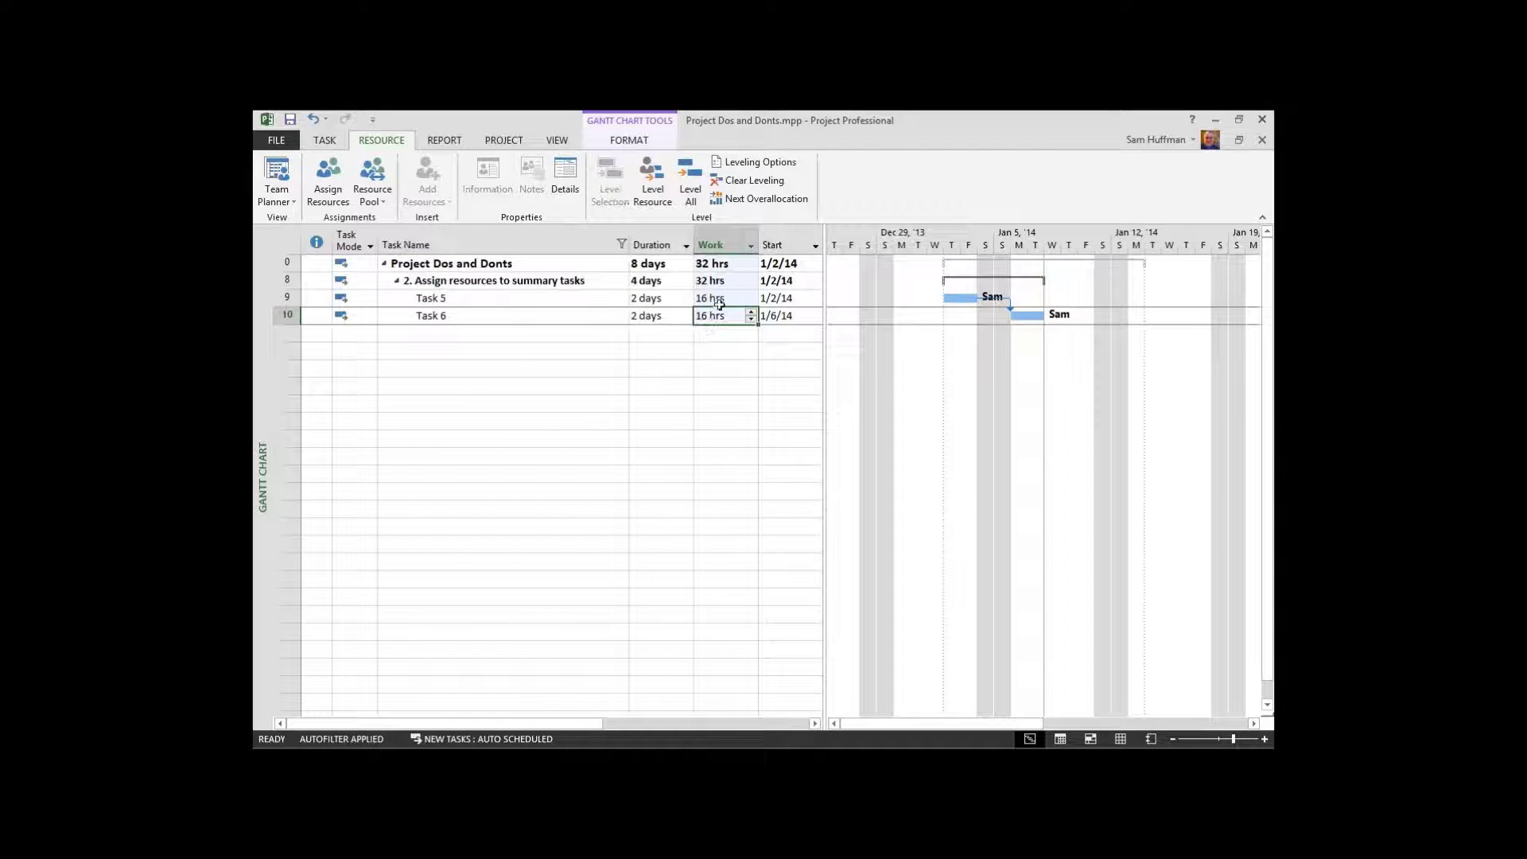
pyautogui.click(720, 301)
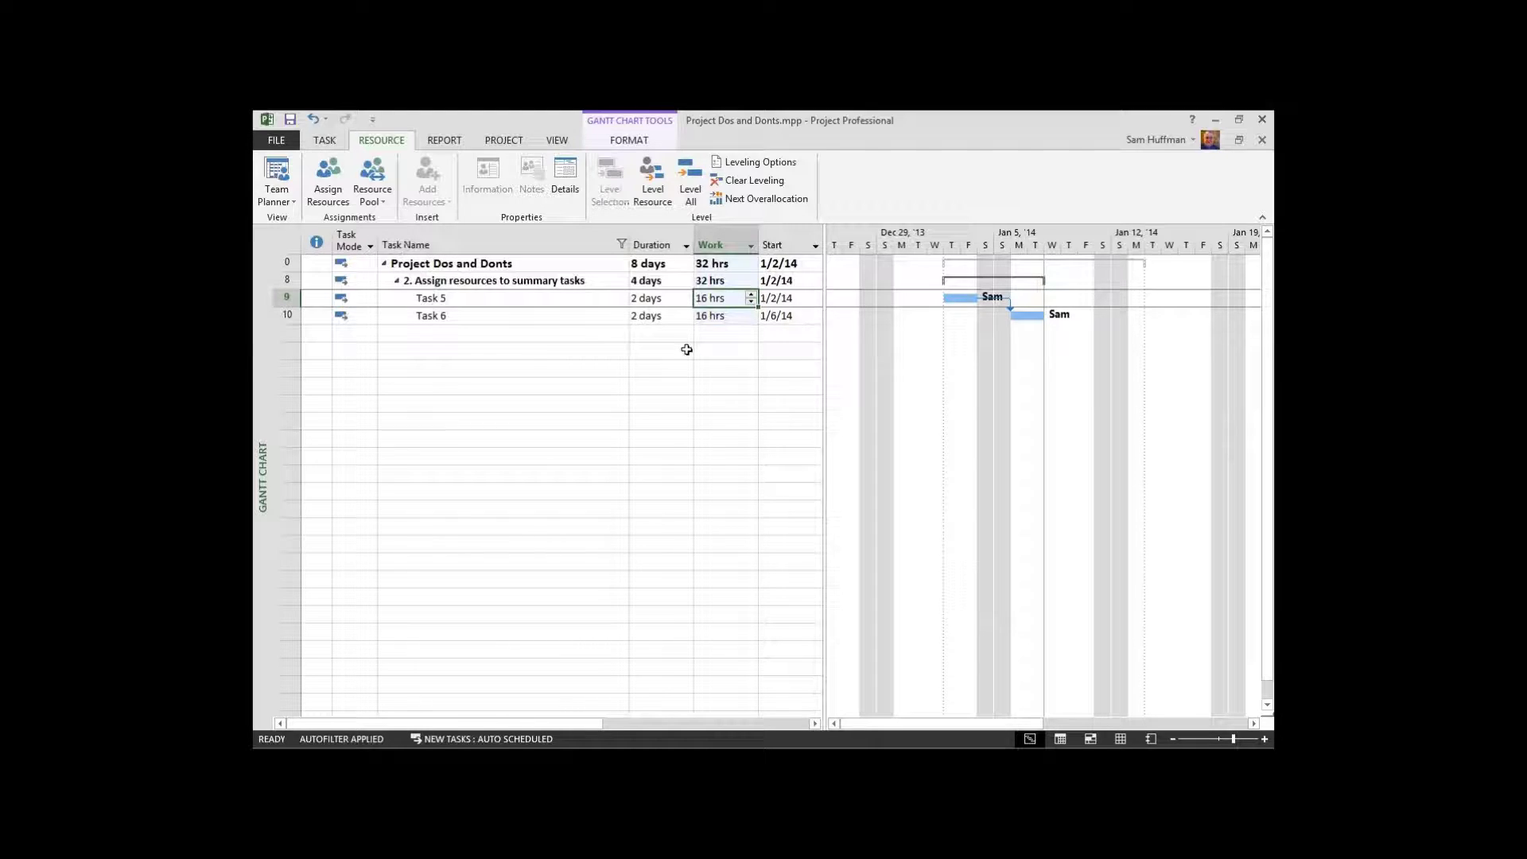
pyautogui.click(714, 281)
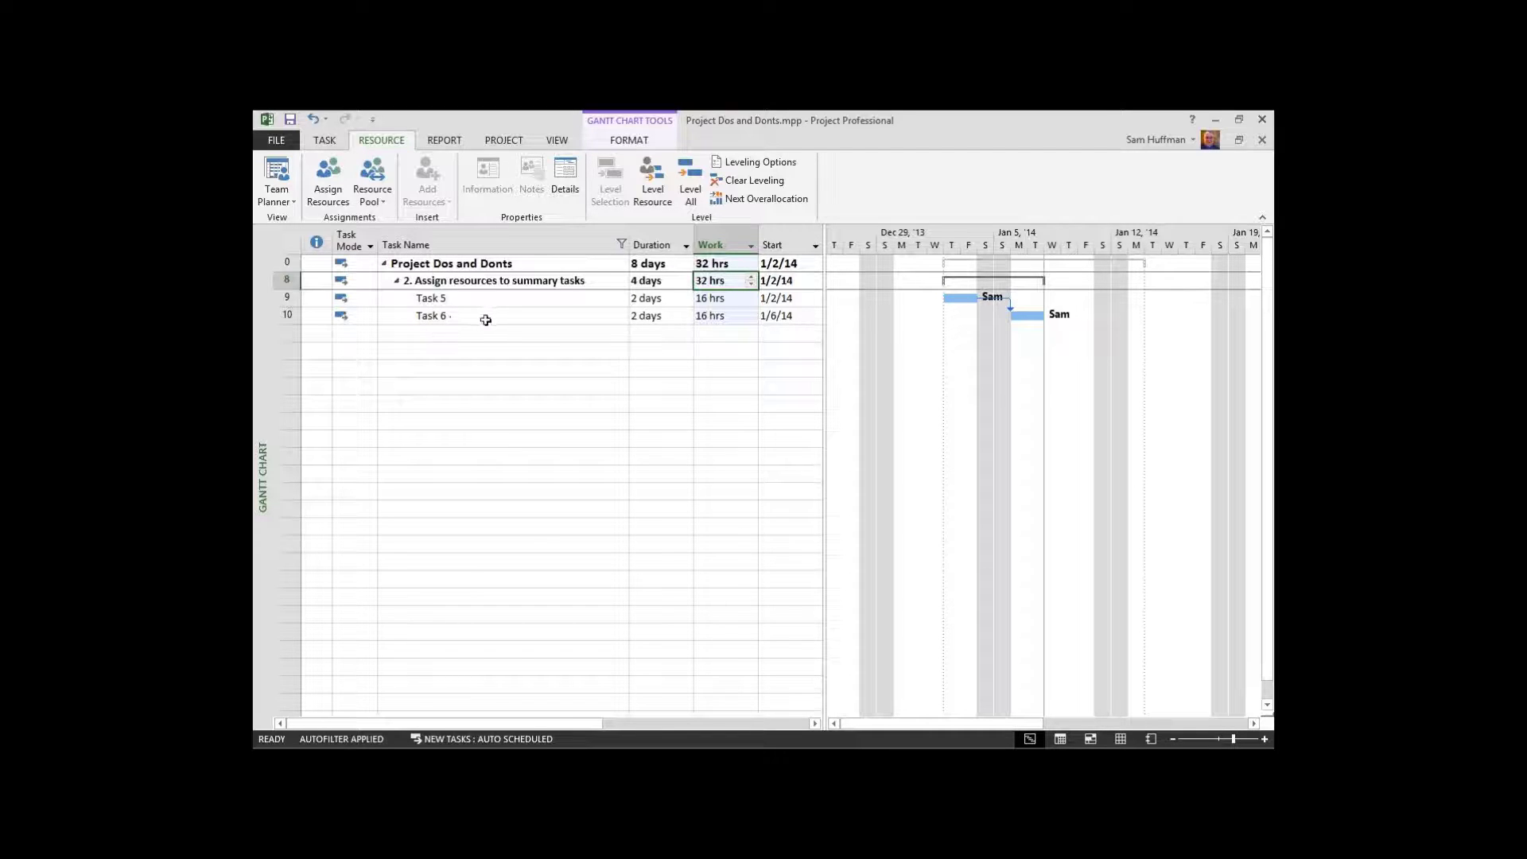
pyautogui.click(437, 282)
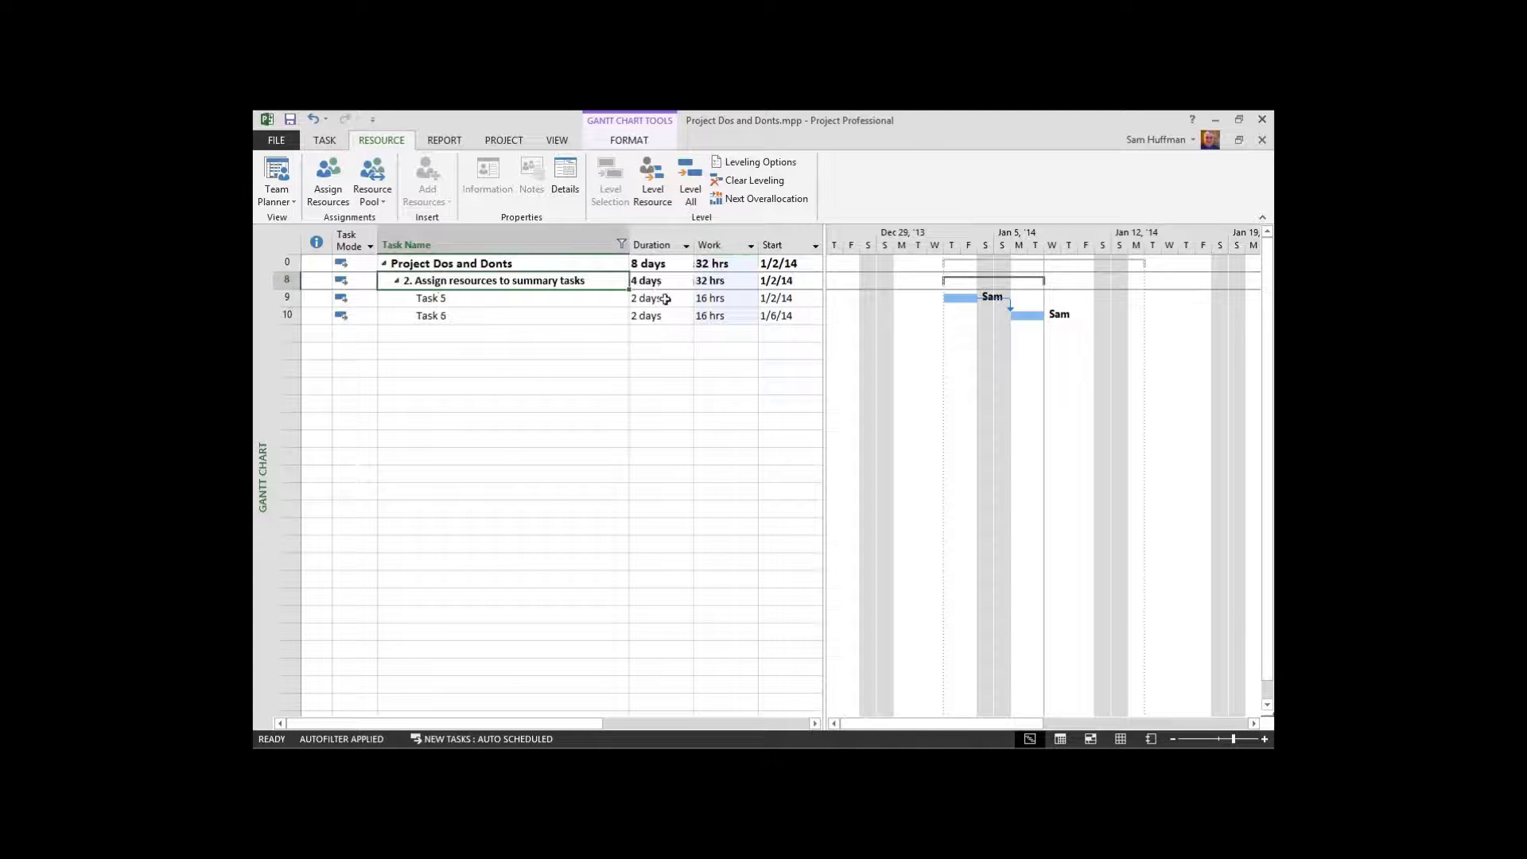
# Assign the subtasks' resource to summary task 2 as well.
pyautogui.click(334, 185)
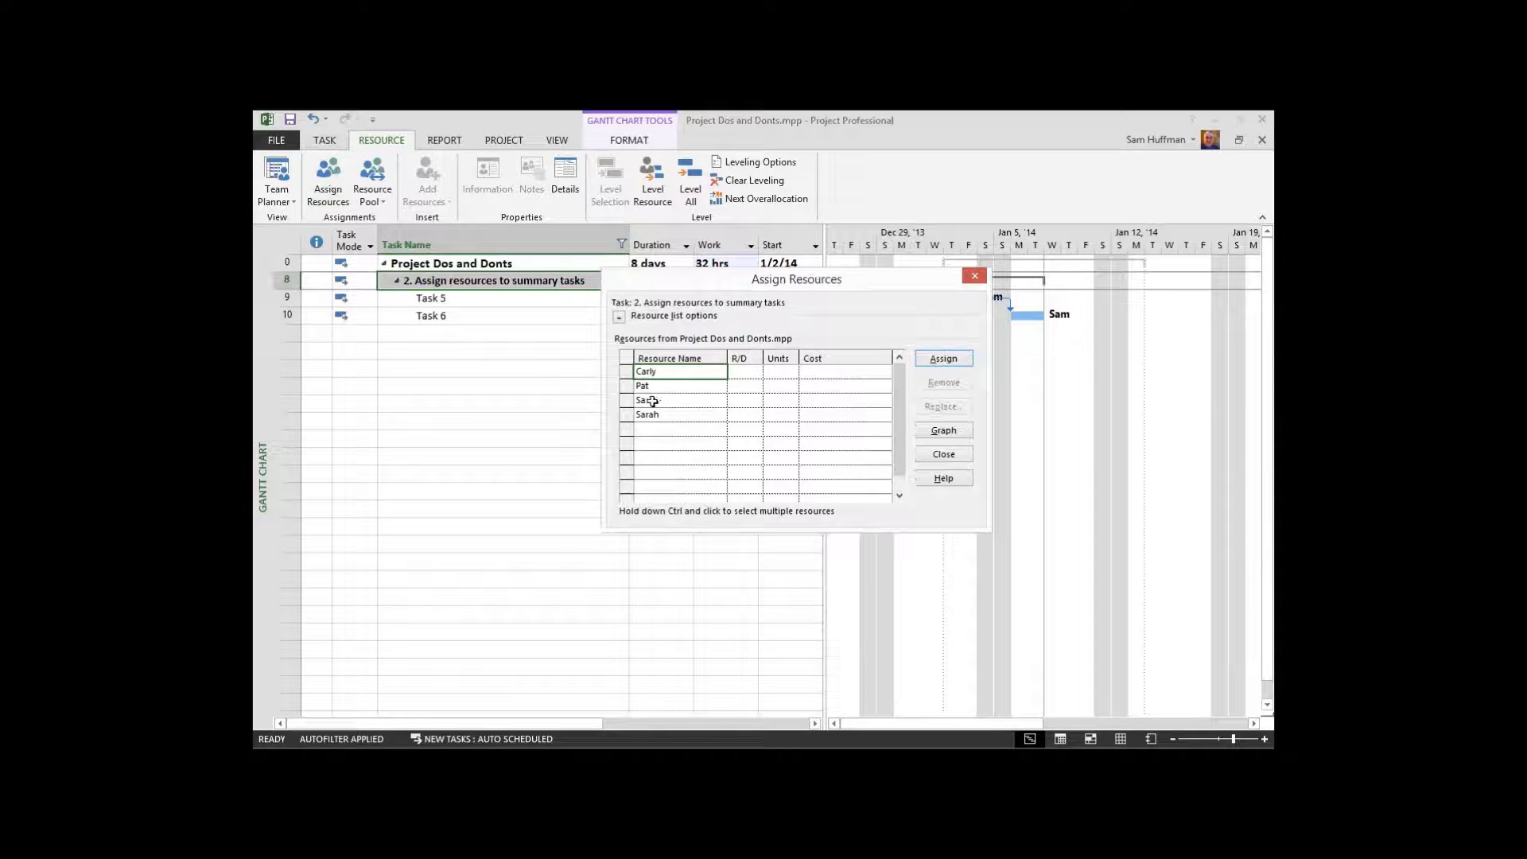
pyautogui.click(652, 401)
pyautogui.click(939, 358)
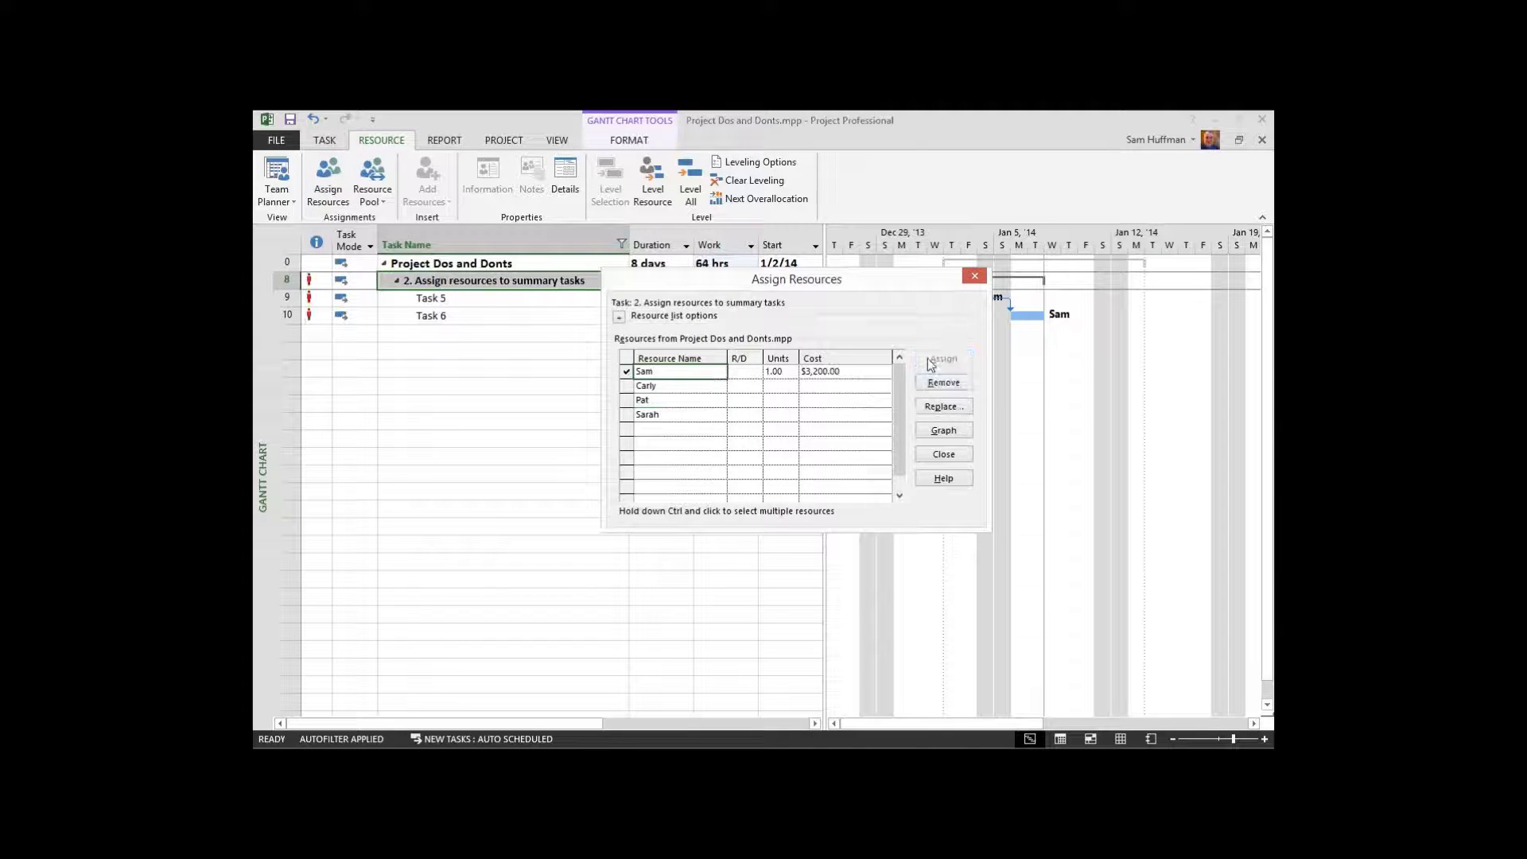
pyautogui.click(945, 455)
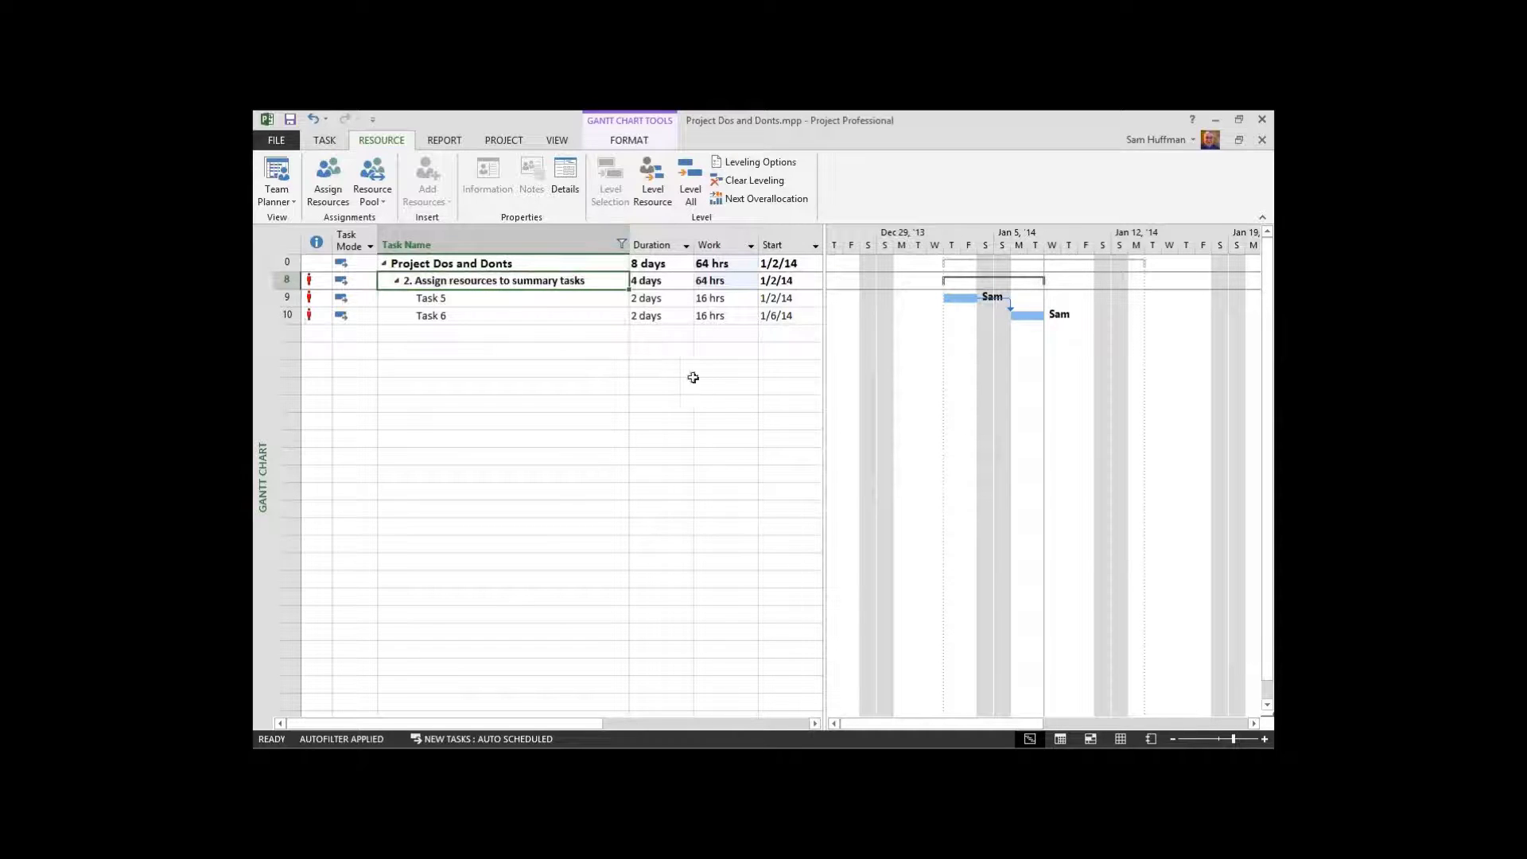
# Review Task 5 and Task 6 work hours, then select summary task 2 with its subtasks.
pyautogui.click(711, 317)
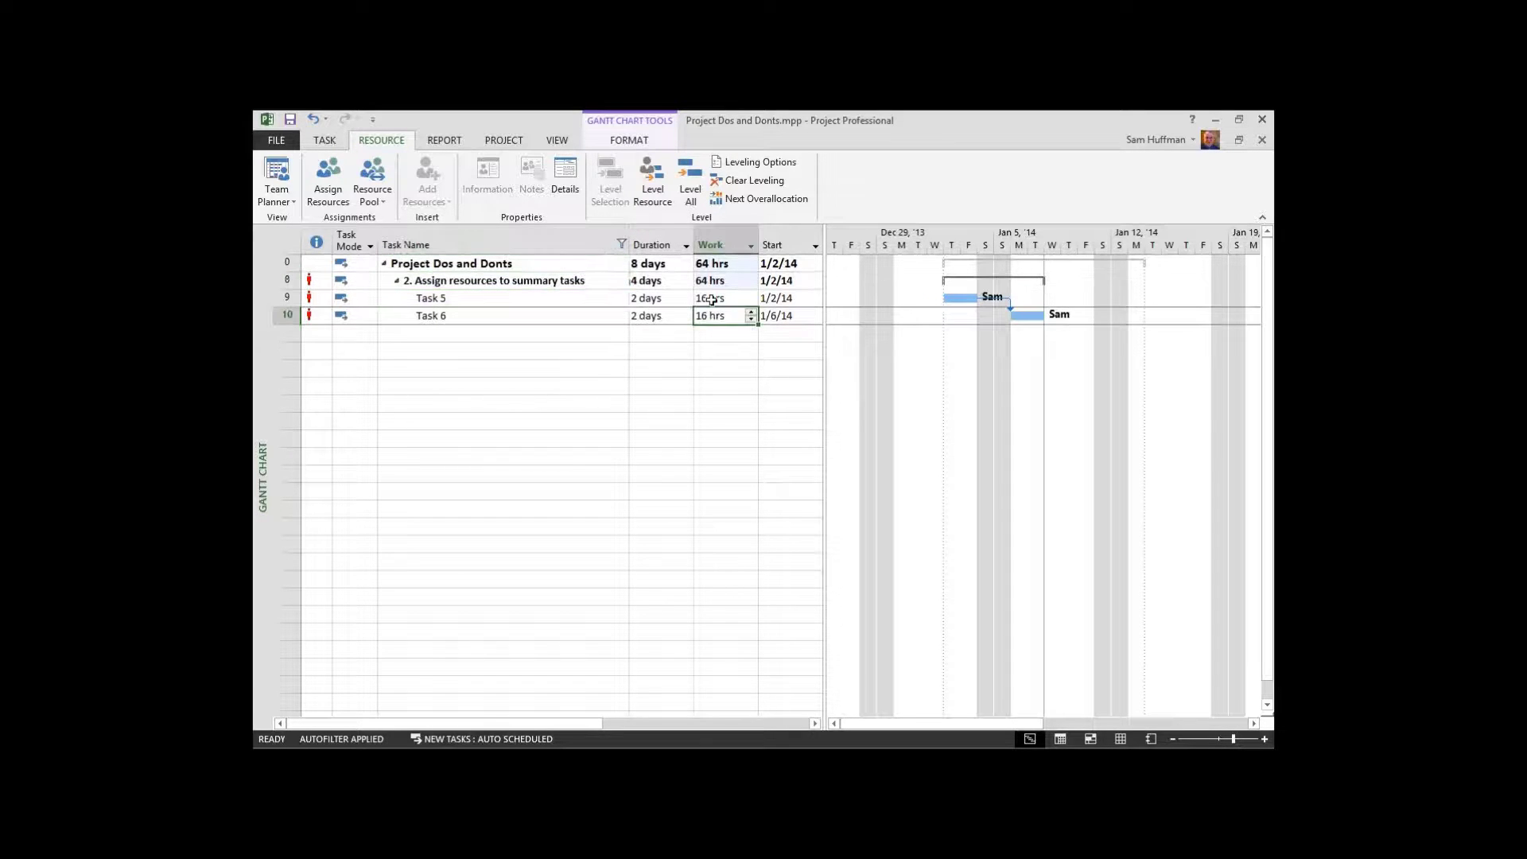
pyautogui.click(708, 299)
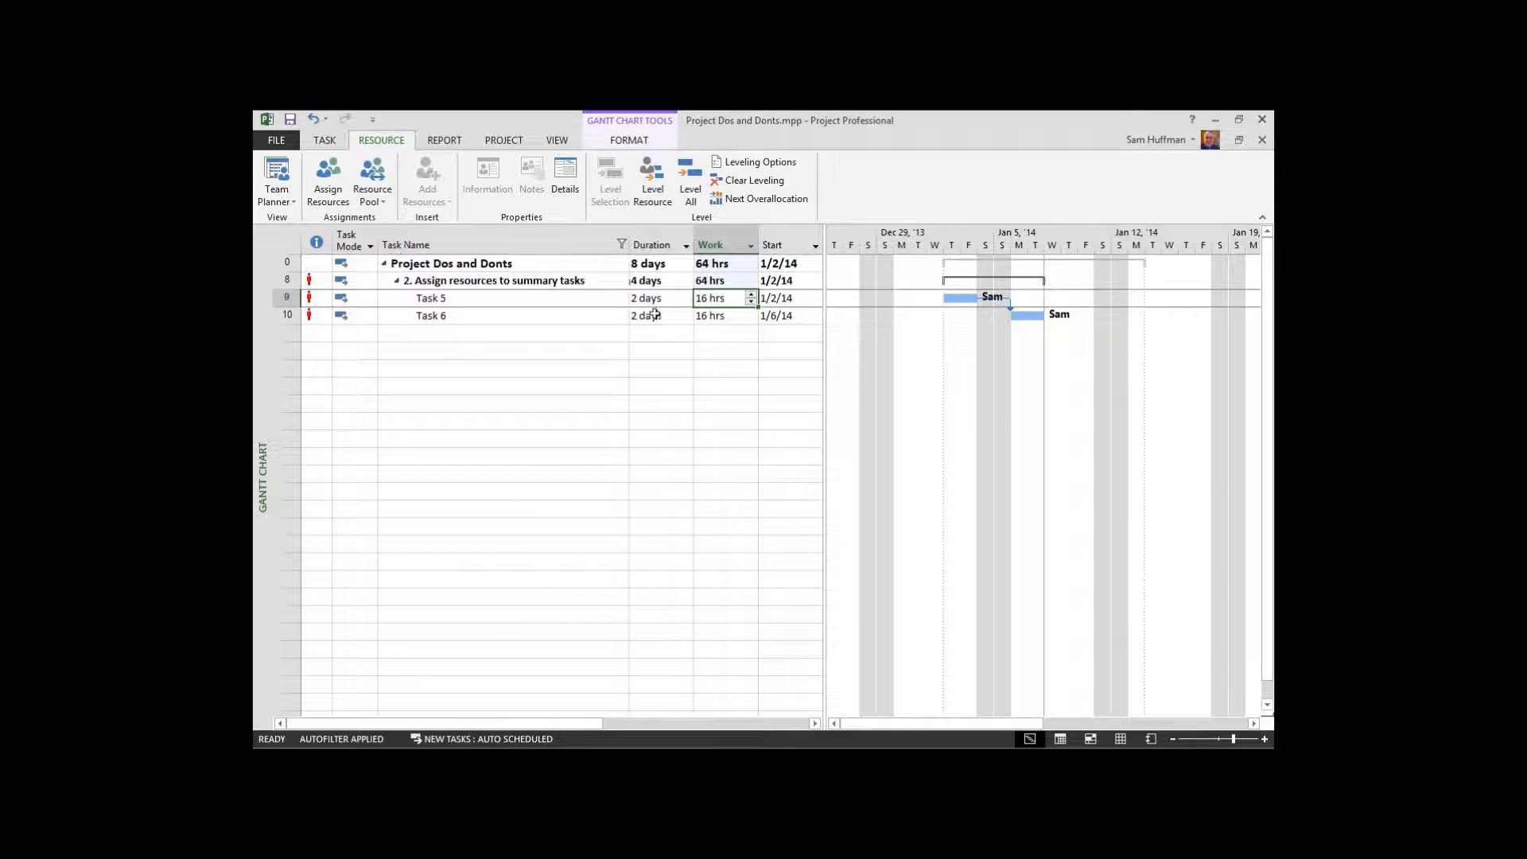
pyautogui.click(594, 283)
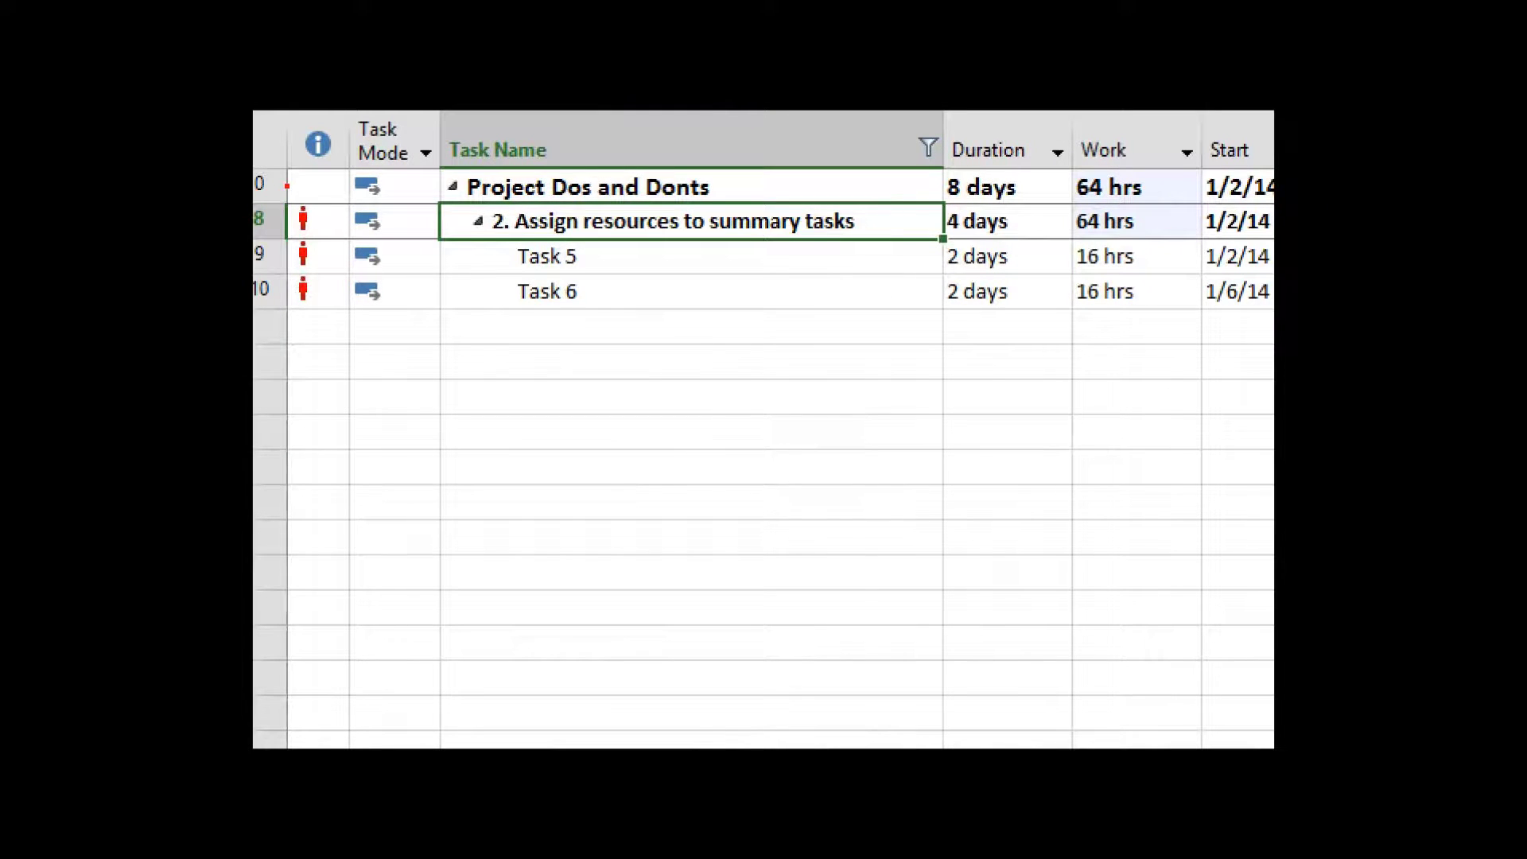
pyautogui.moveTo(288, 186); pyautogui.dragTo(329, 315)
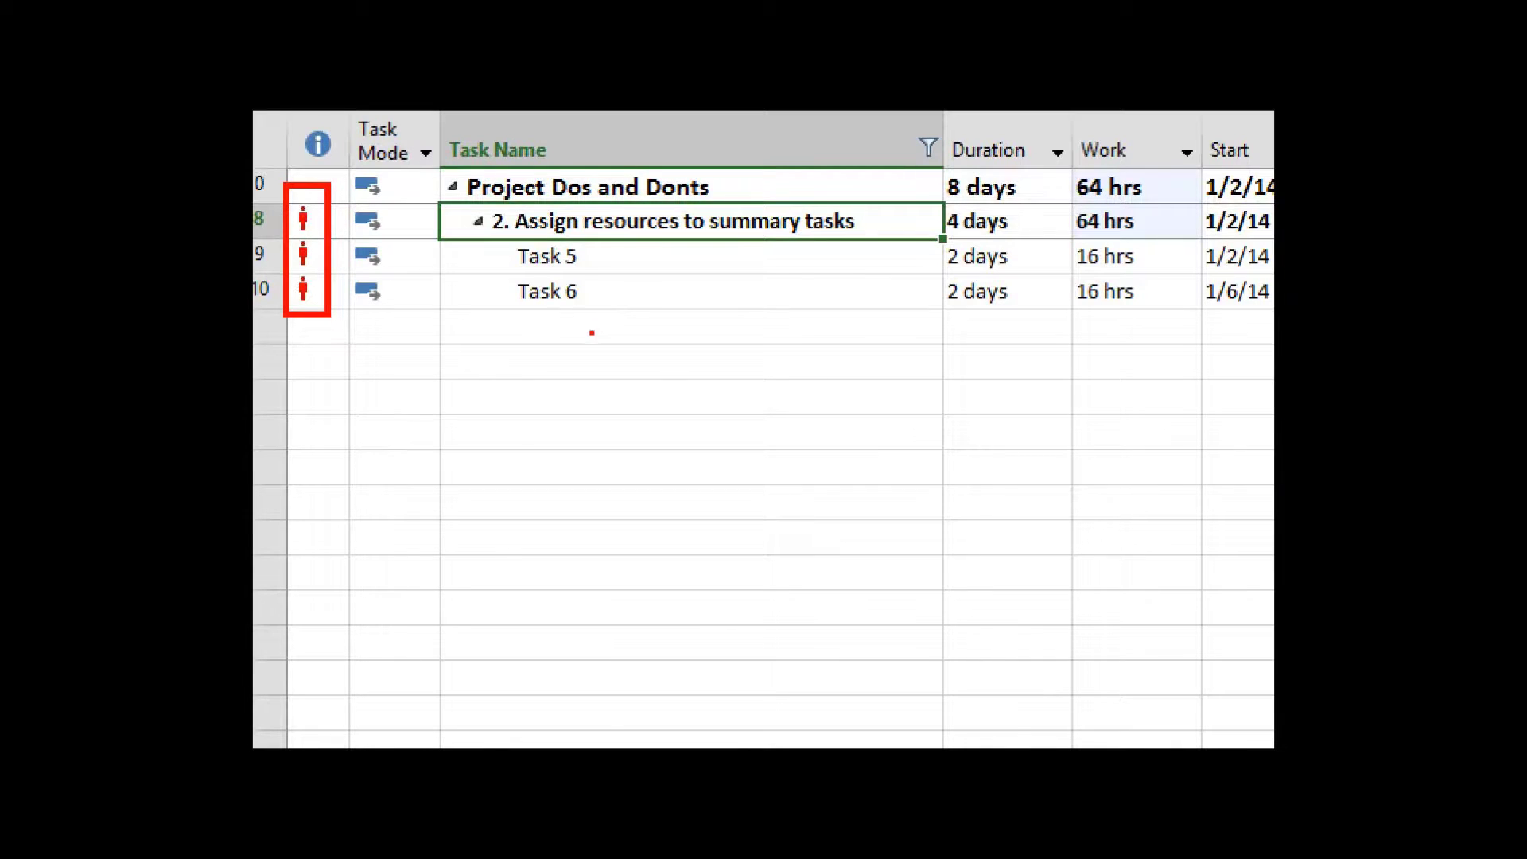
pyautogui.press('Escape')
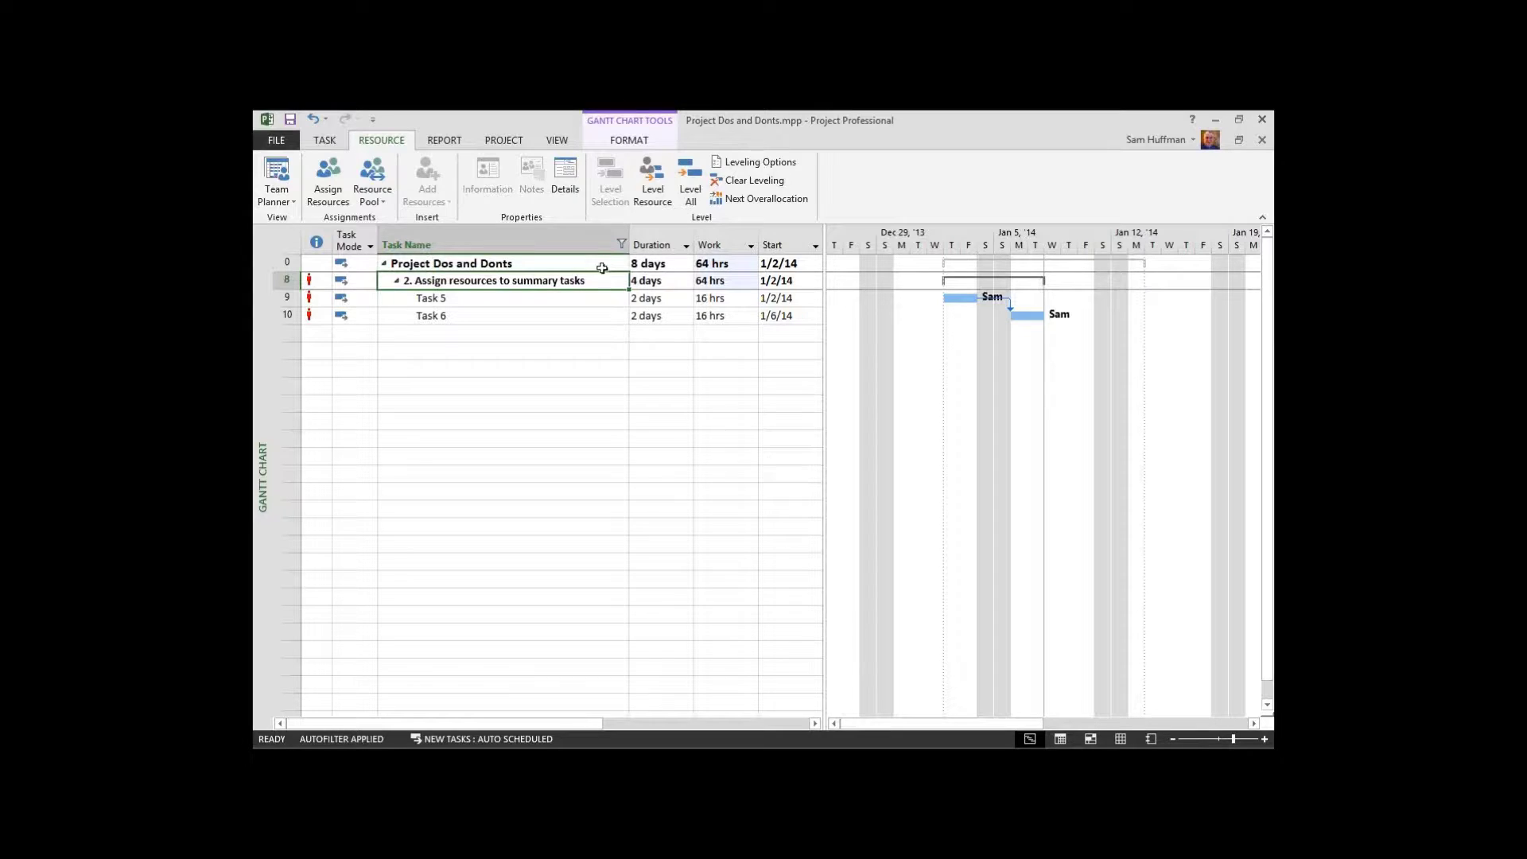
pyautogui.moveTo(560, 284); pyautogui.dragTo(575, 319)
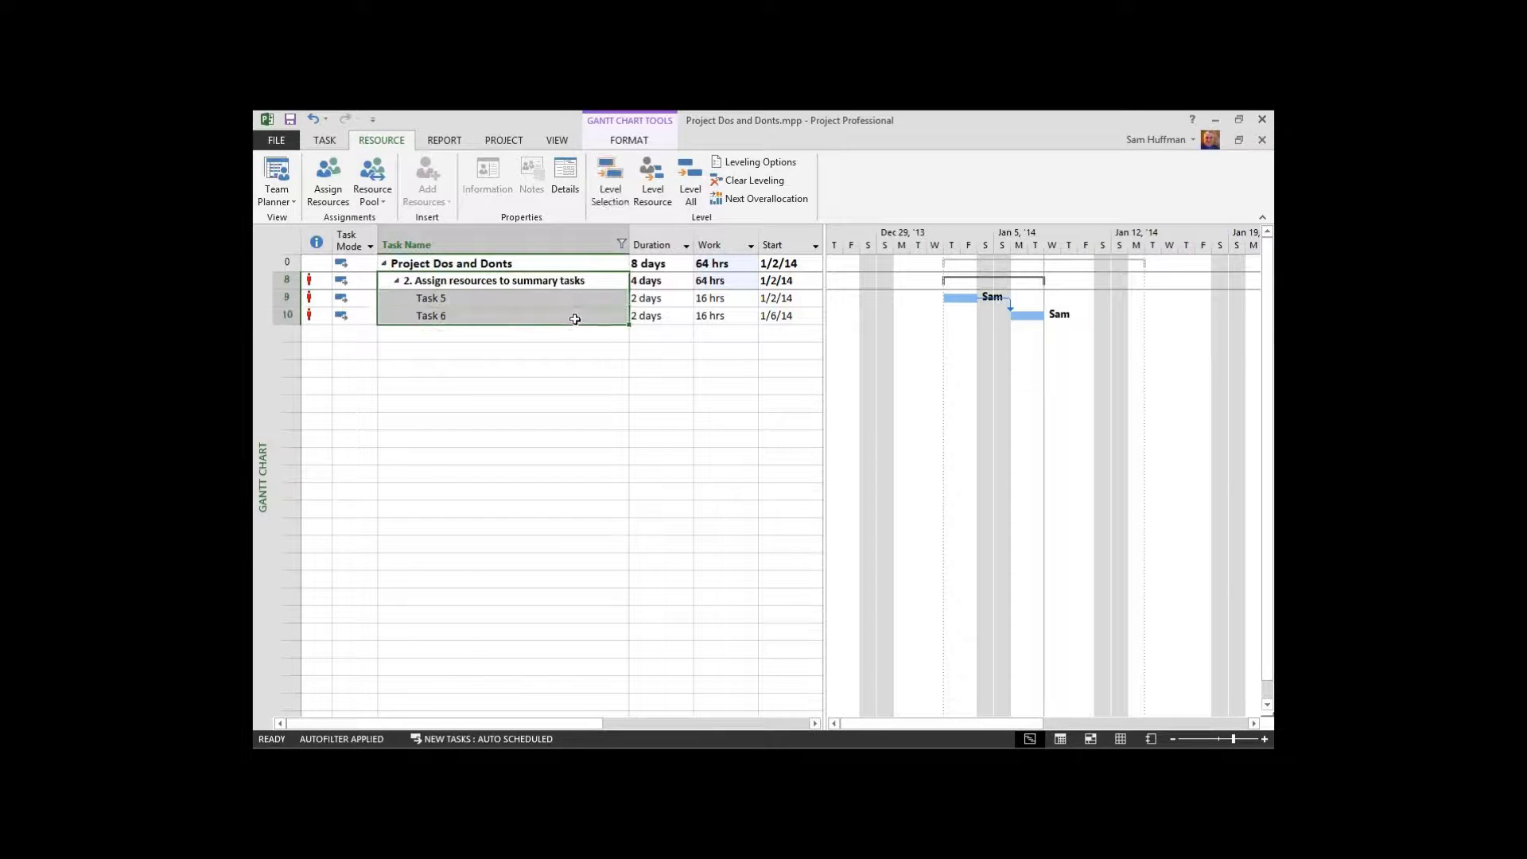
pyautogui.click(610, 185)
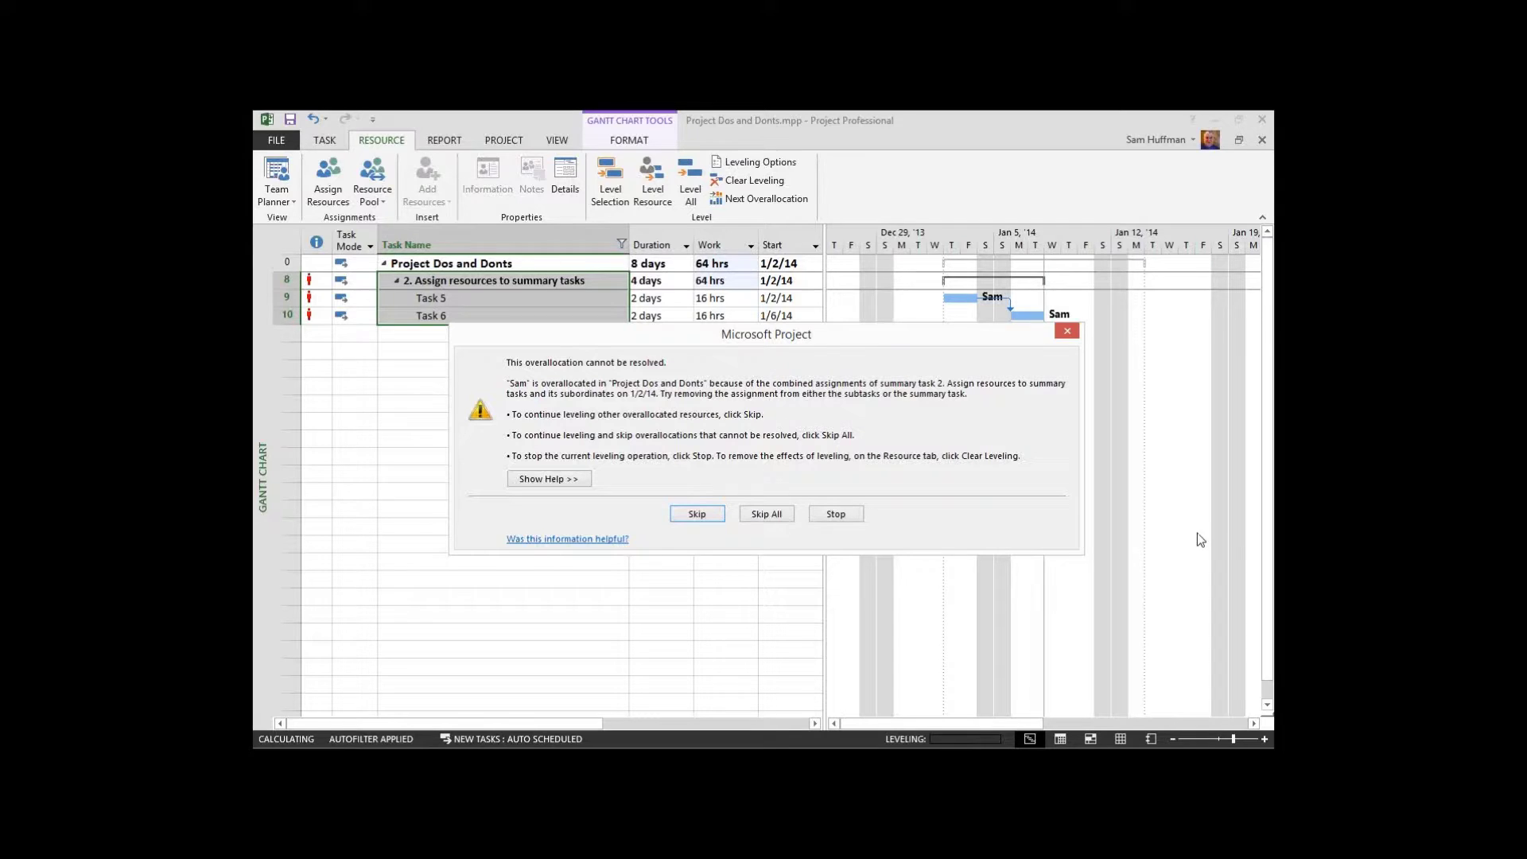
pyautogui.click(833, 517)
pyautogui.moveTo(513, 297); pyautogui.dragTo(511, 315)
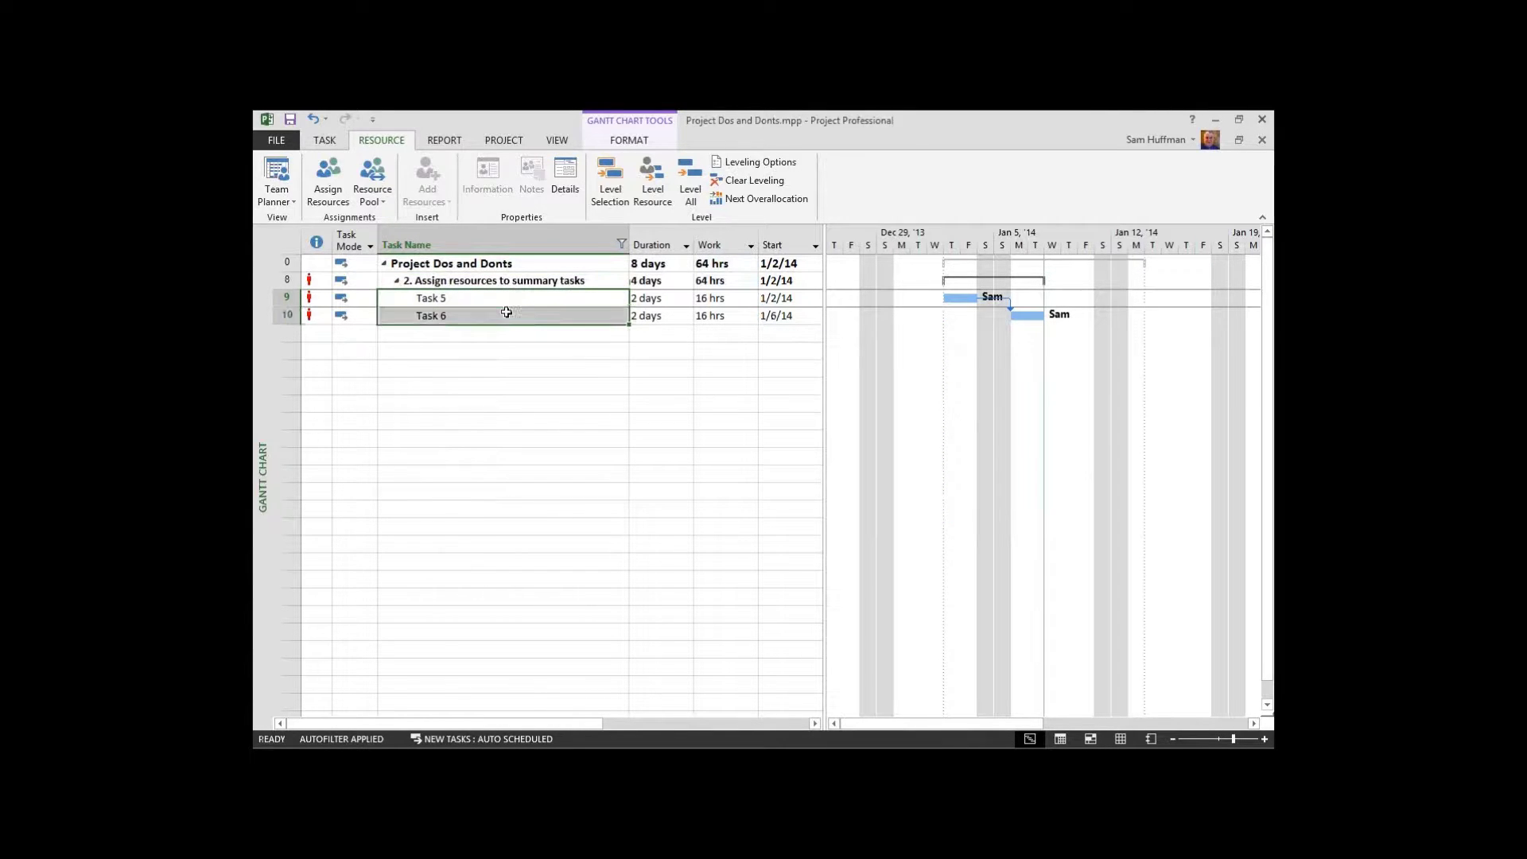
pyautogui.click(553, 281)
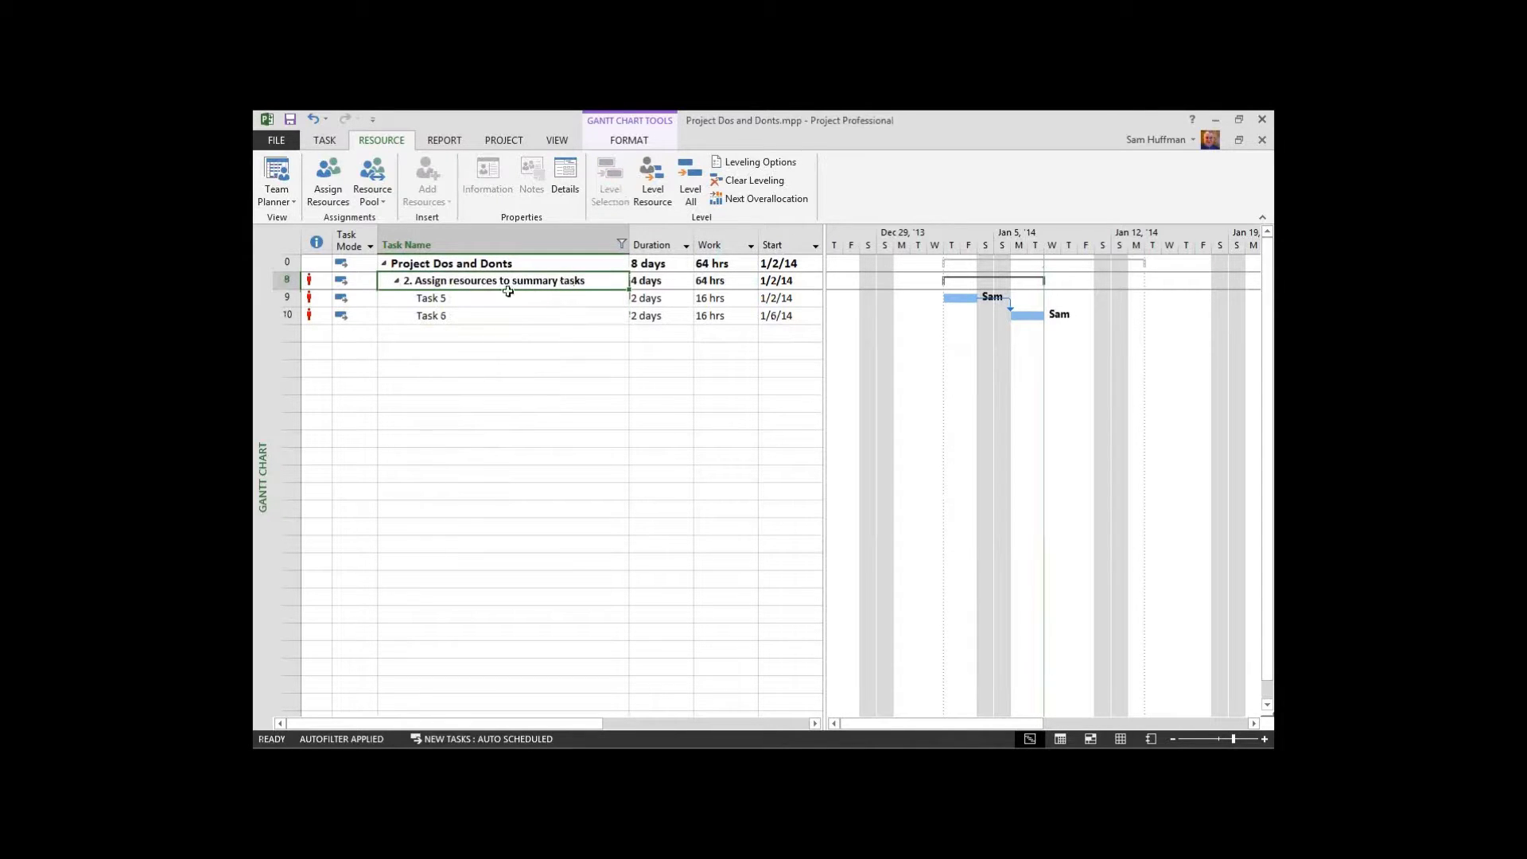
pyautogui.moveTo(554, 282); pyautogui.dragTo(512, 328)
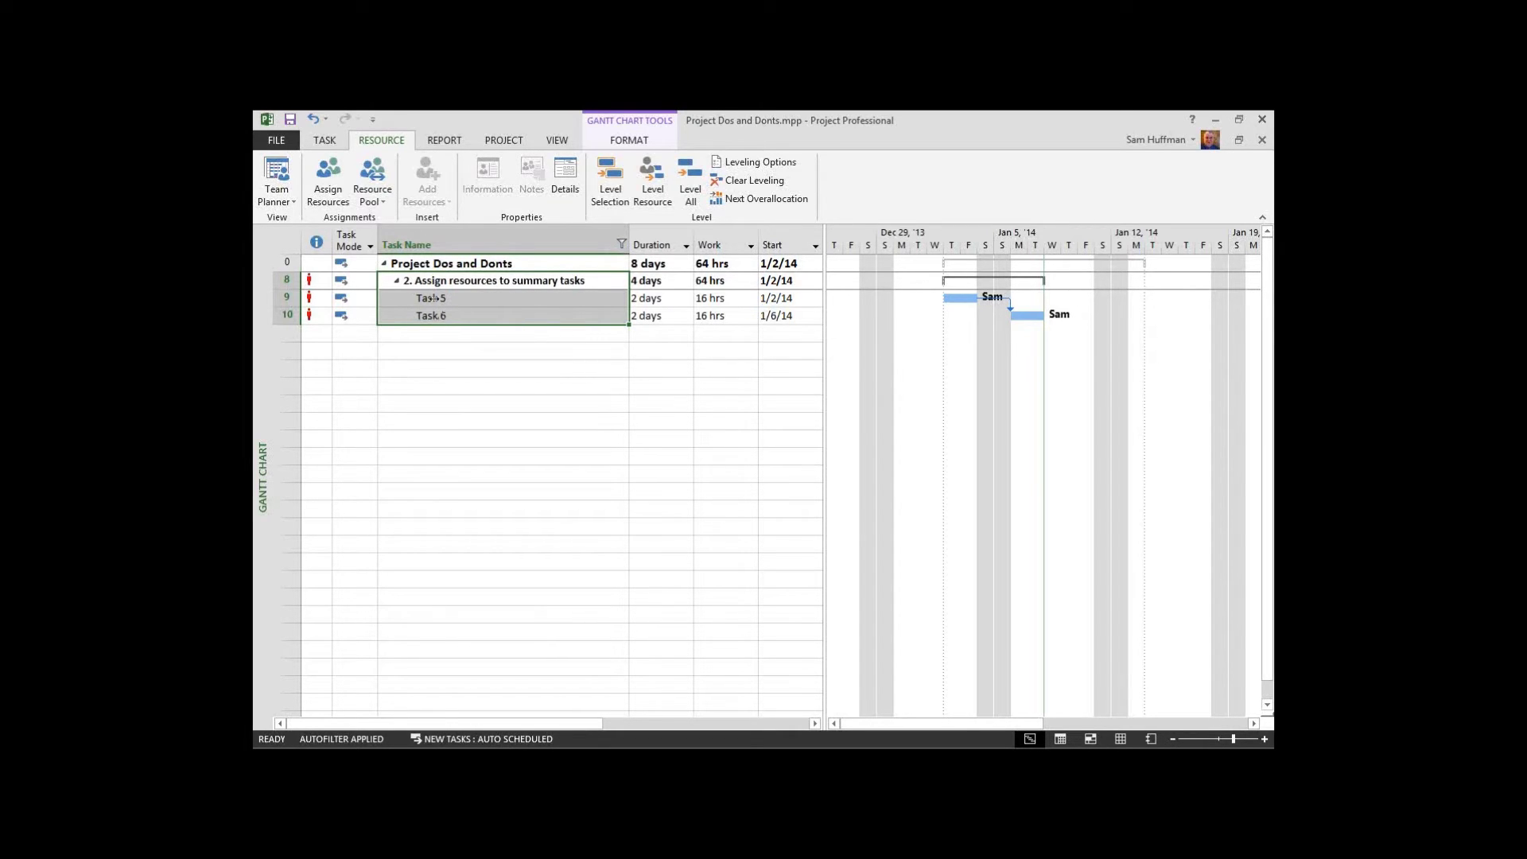
# Remove the assigned resource from rows 8–10 so summary task 2 and Tasks 5–6 show 0 hrs.
pyautogui.click(334, 185)
pyautogui.click(700, 374)
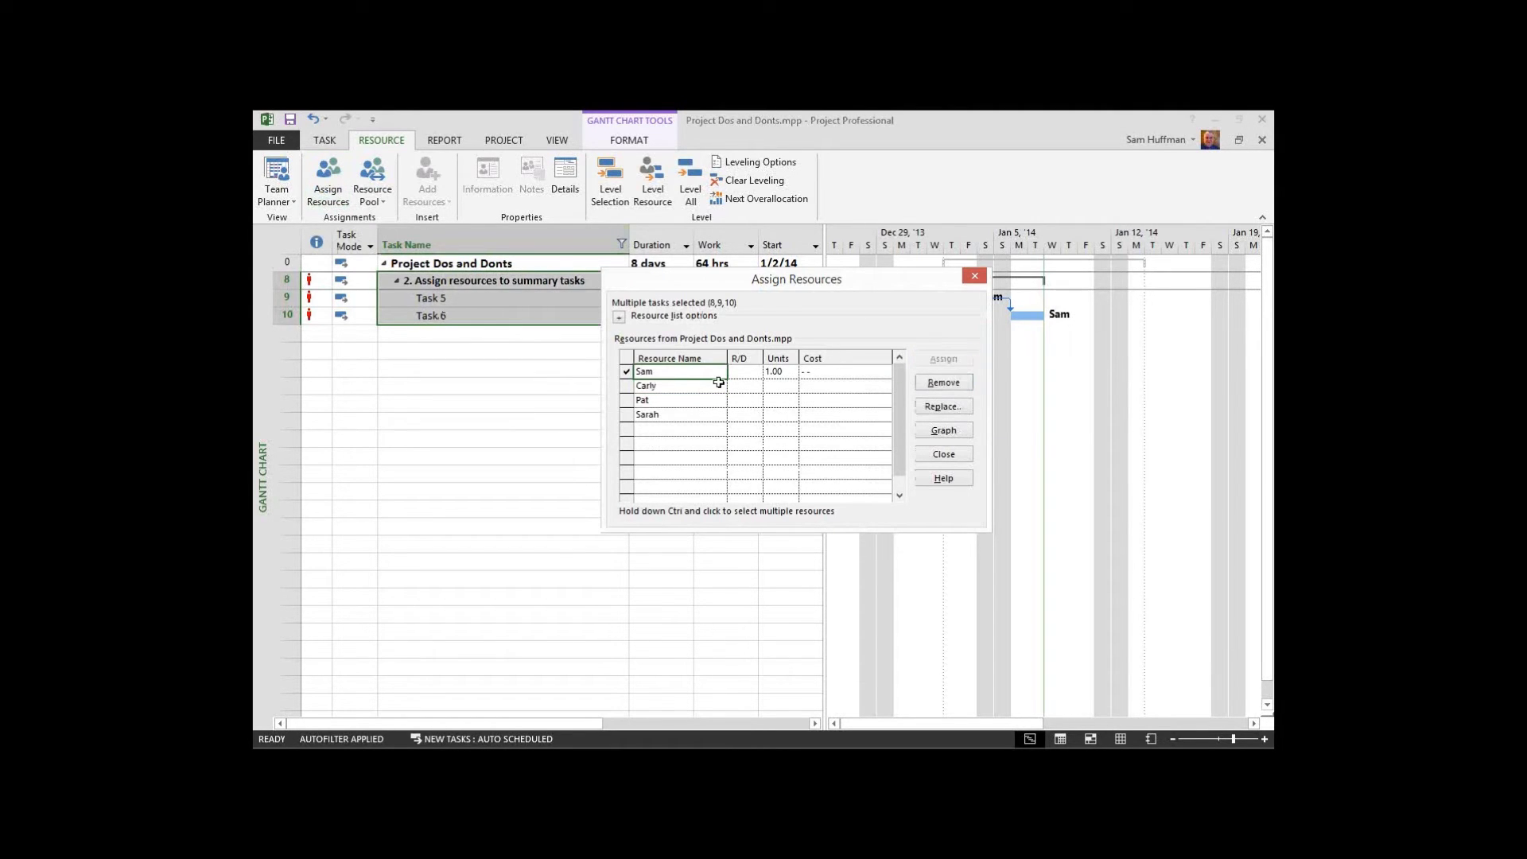
pyautogui.click(955, 385)
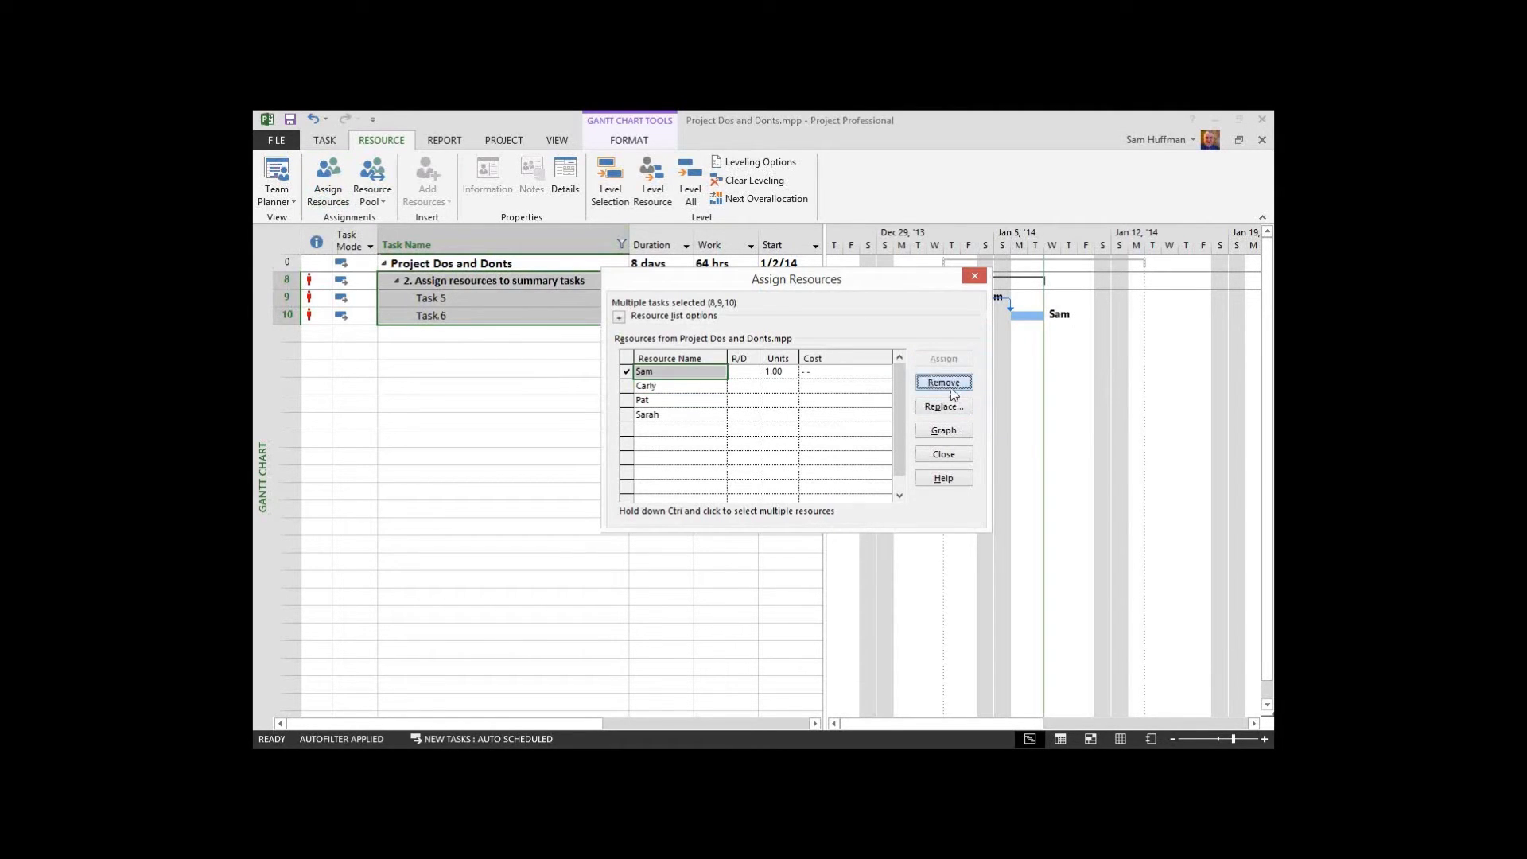
pyautogui.click(944, 454)
pyautogui.click(514, 300)
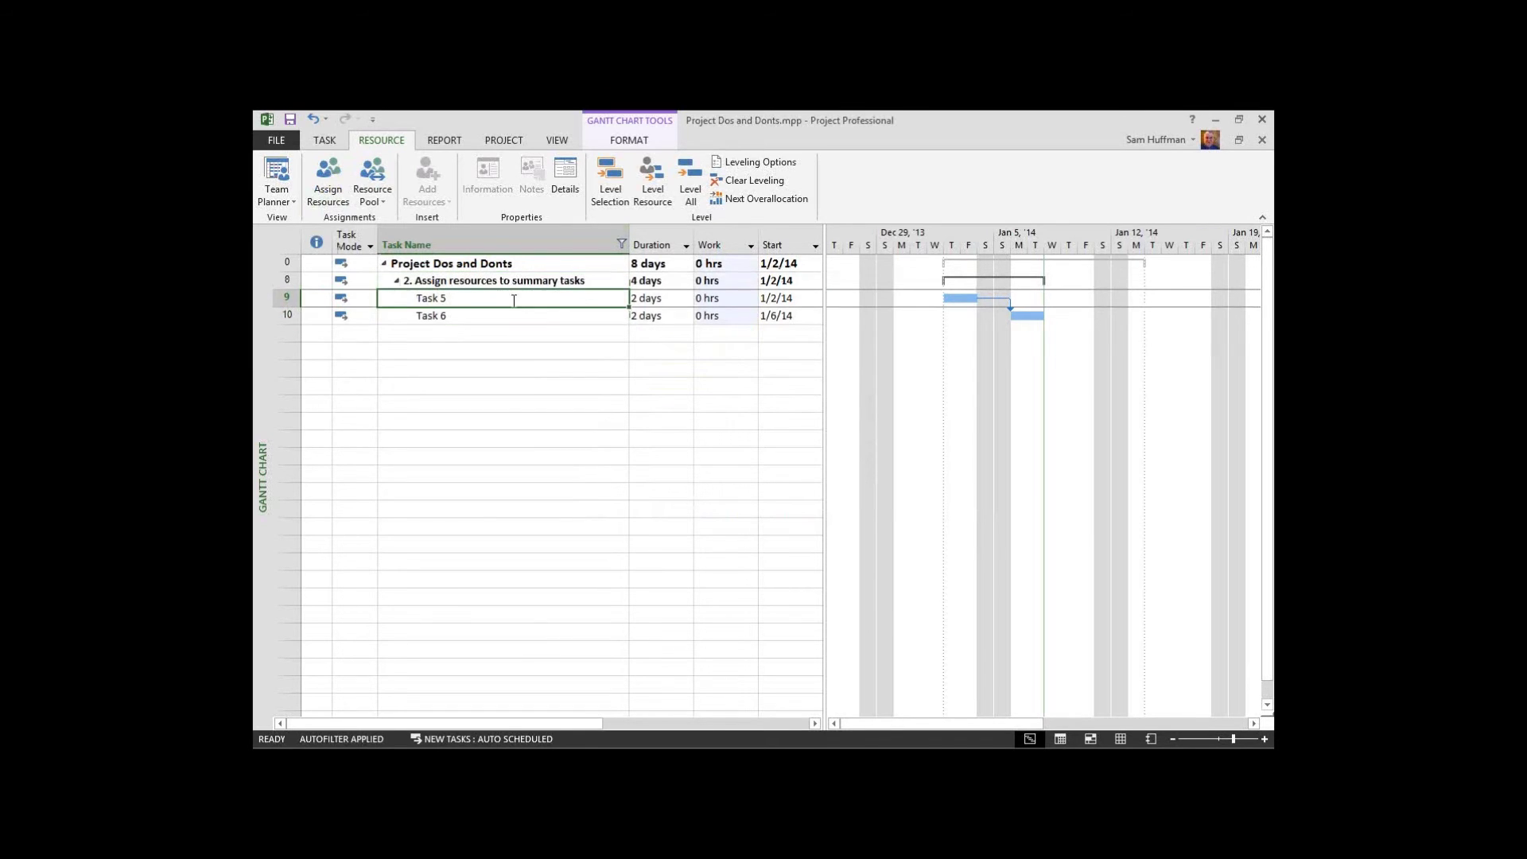